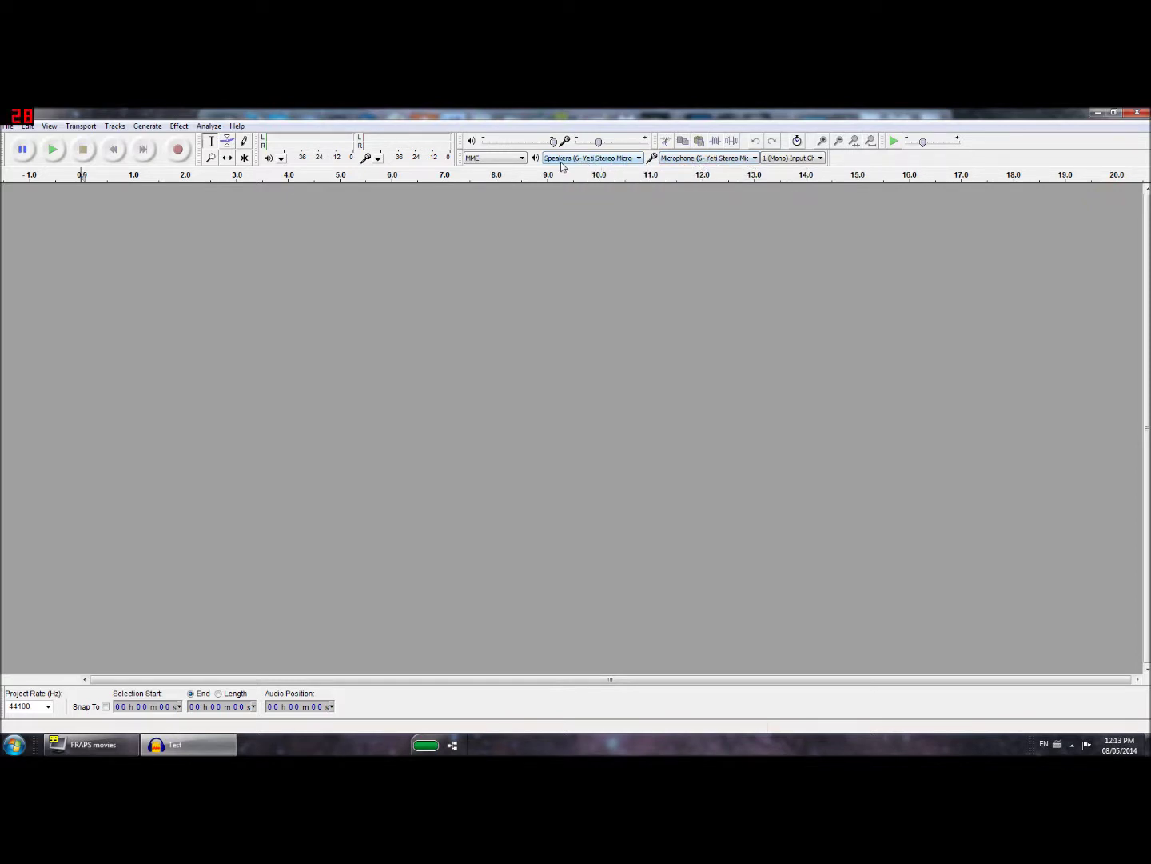
Step: Set the Yeti stereo microphone as the recording device and its Yeti speakers as the playback device
left_click(695, 160)
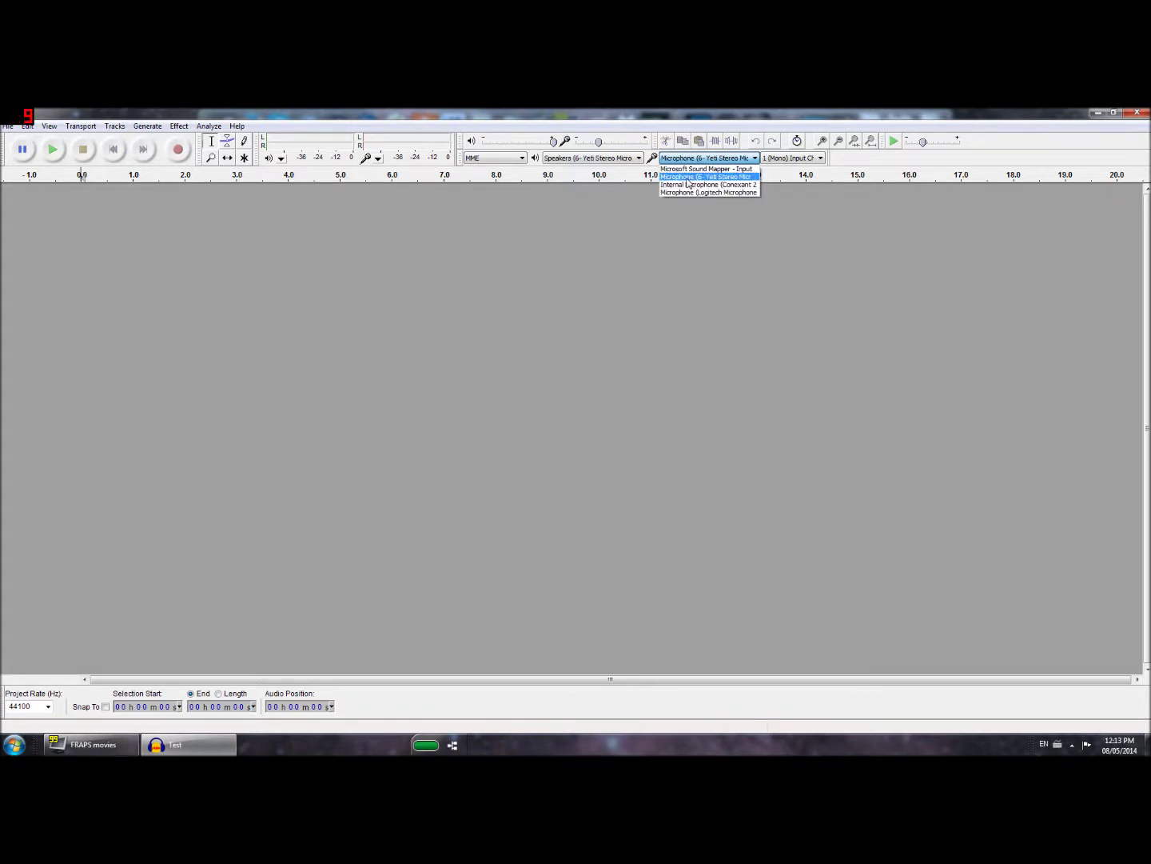
left_click(687, 179)
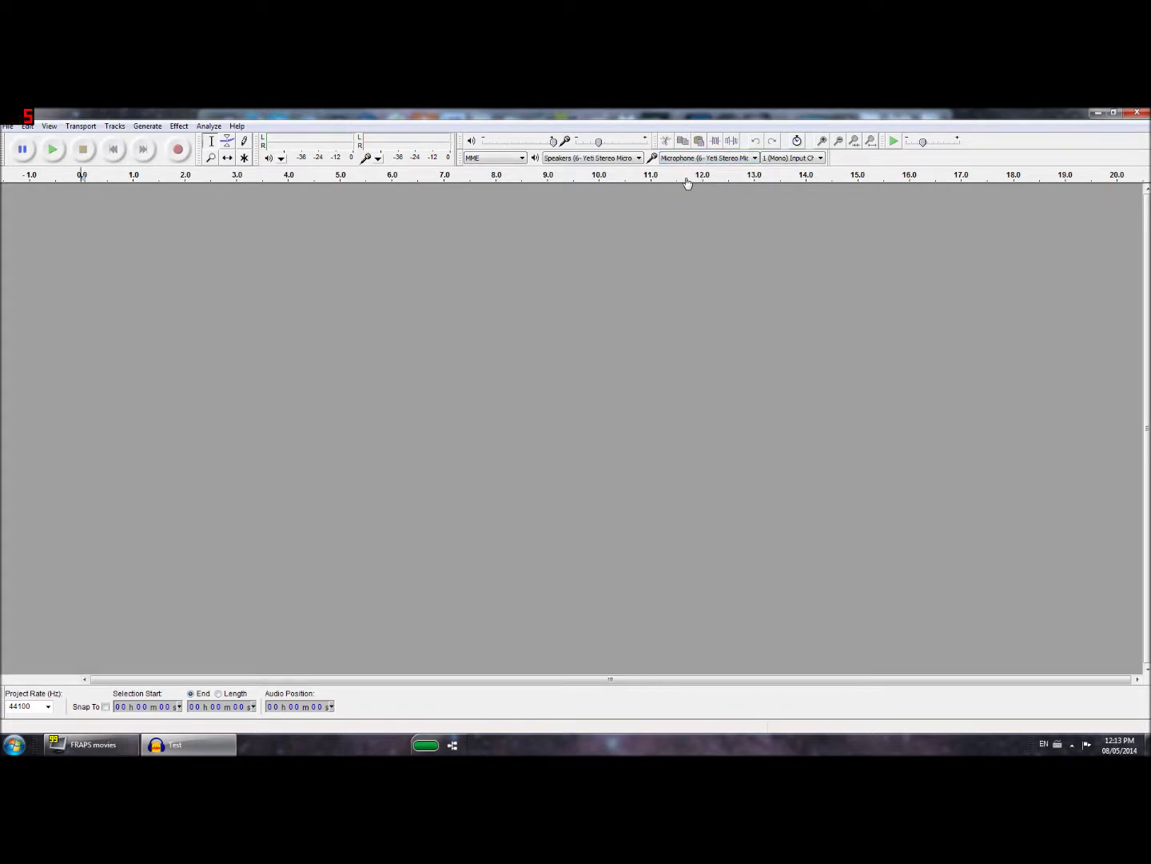
left_click(603, 158)
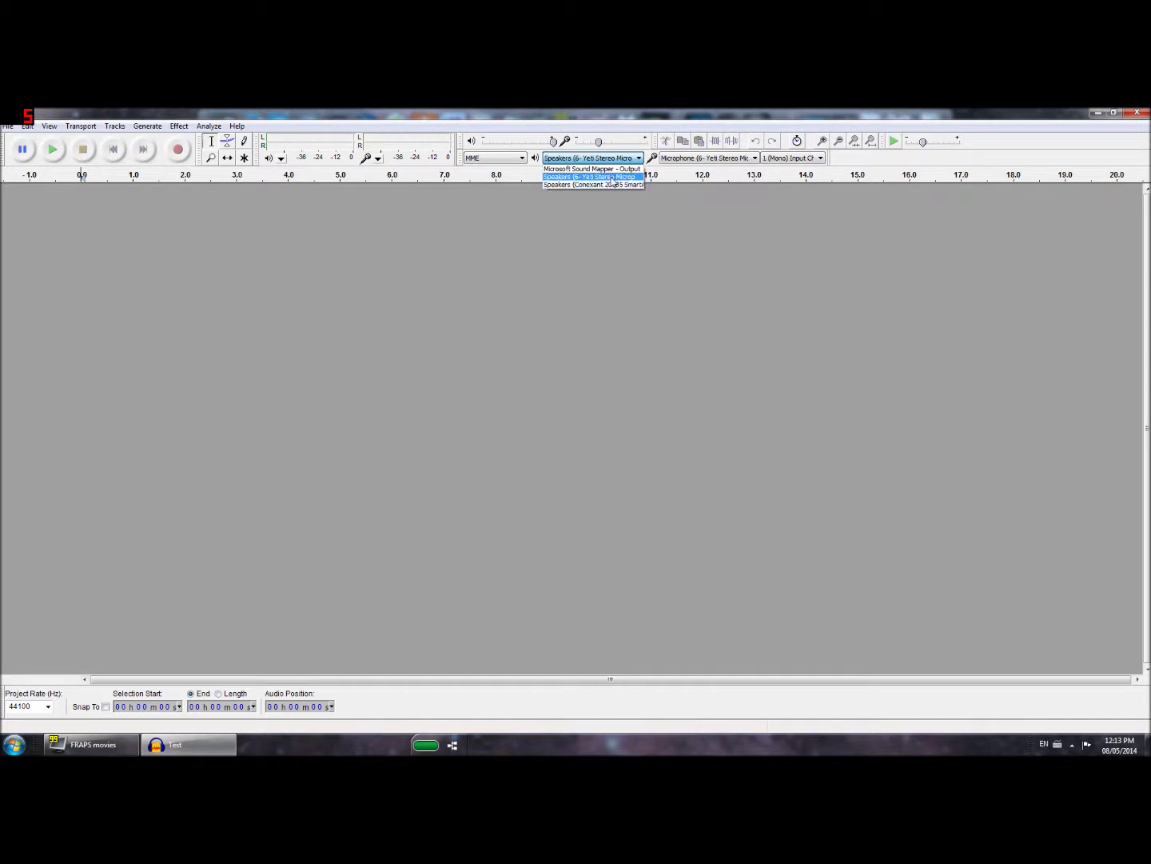
left_click(612, 176)
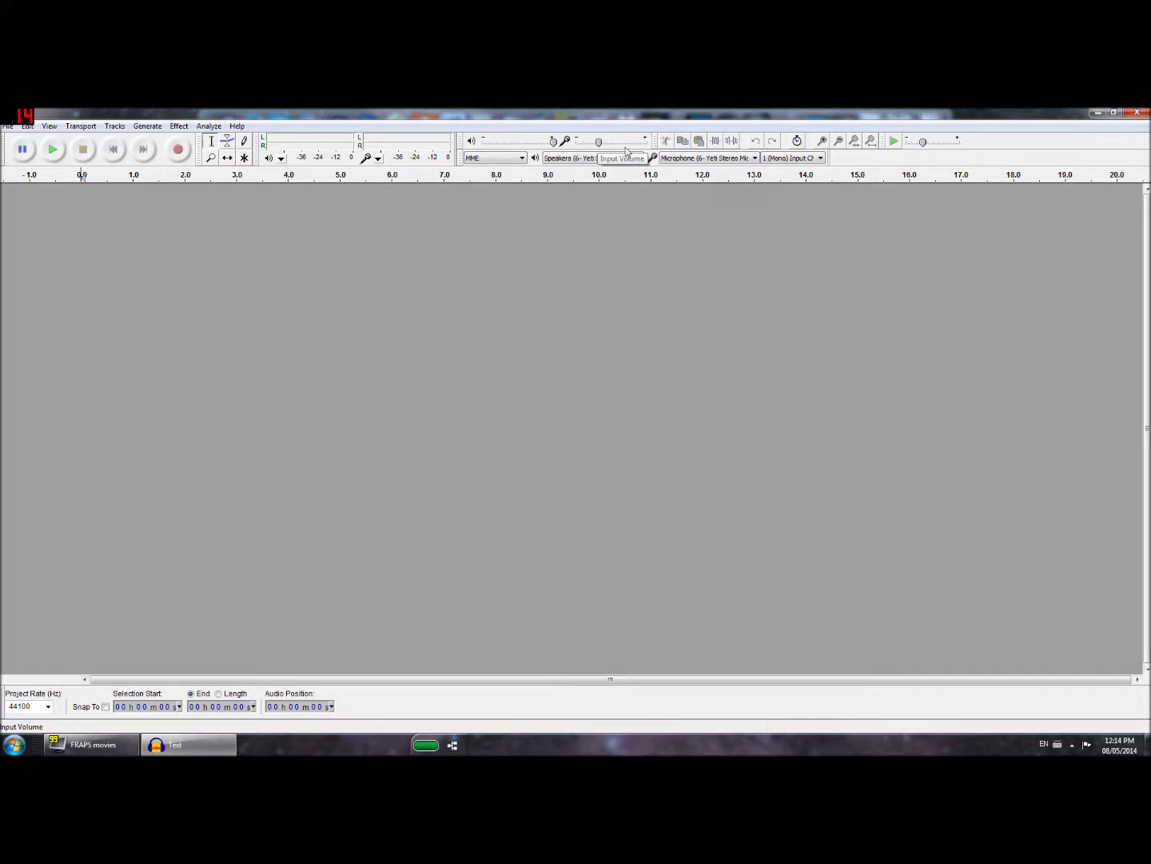
Step: Lower the system playback volume to 49 and raise it again
key("XF86AudioLowerVolume")
key("XF86AudioLowerVolume")
key("XF86AudioLowerVolume")
key("XF86AudioLowerVolume")
key("XF86AudioLowerVolume")
key("XF86AudioLowerVolume")
key("XF86AudioLowerVolume")
key("XF86AudioLowerVolume")
key("XF86AudioLowerVolume")
key("XF86AudioLowerVolume")
key("XF86AudioLowerVolume")
key("XF86AudioLowerVolume")
key("XF86AudioLowerVolume")
key("XF86AudioLowerVolume")
key("XF86AudioLowerVolume")
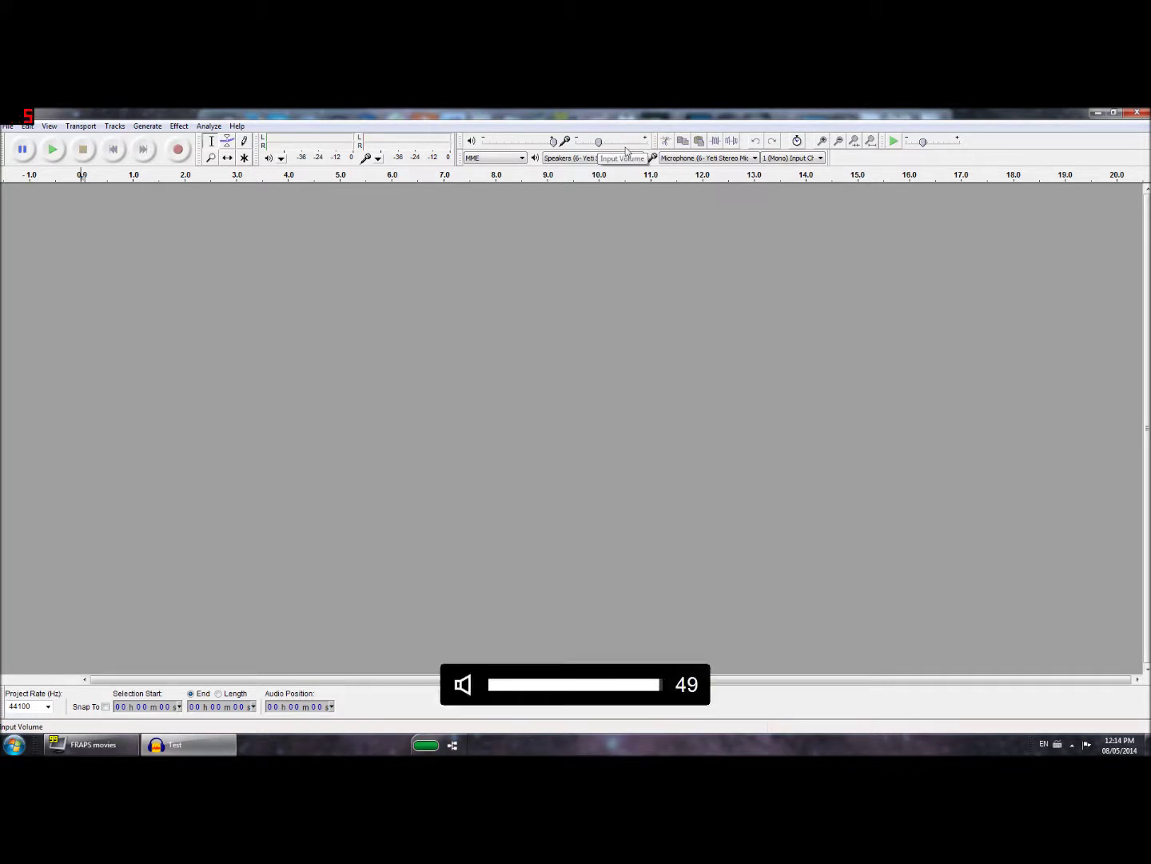
key("XF86AudioRaiseVolume")
key("XF86AudioRaiseVolume")
key("XF86AudioRaiseVolume")
key("XF86AudioRaiseVolume")
key("XF86AudioRaiseVolume")
key("XF86AudioRaiseVolume")
key("XF86AudioRaiseVolume")
key("XF86AudioRaiseVolume")
key("XF86AudioRaiseVolume")
key("XF86AudioRaiseVolume")
key("XF86AudioRaiseVolume")
key("XF86AudioRaiseVolume")
key("XF86AudioRaiseVolume")
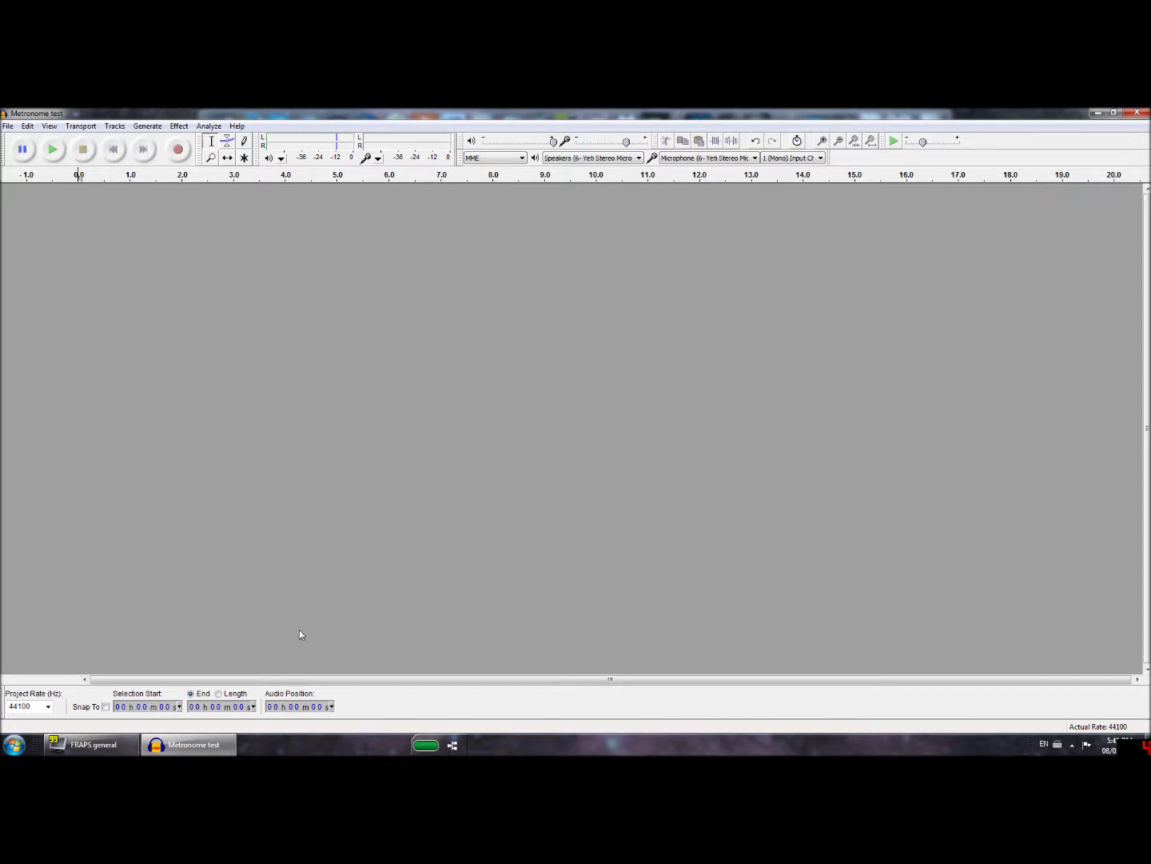
Step: Make a test recording about 9.5 seconds long and delete its track after a brief playback
left_click(182, 154)
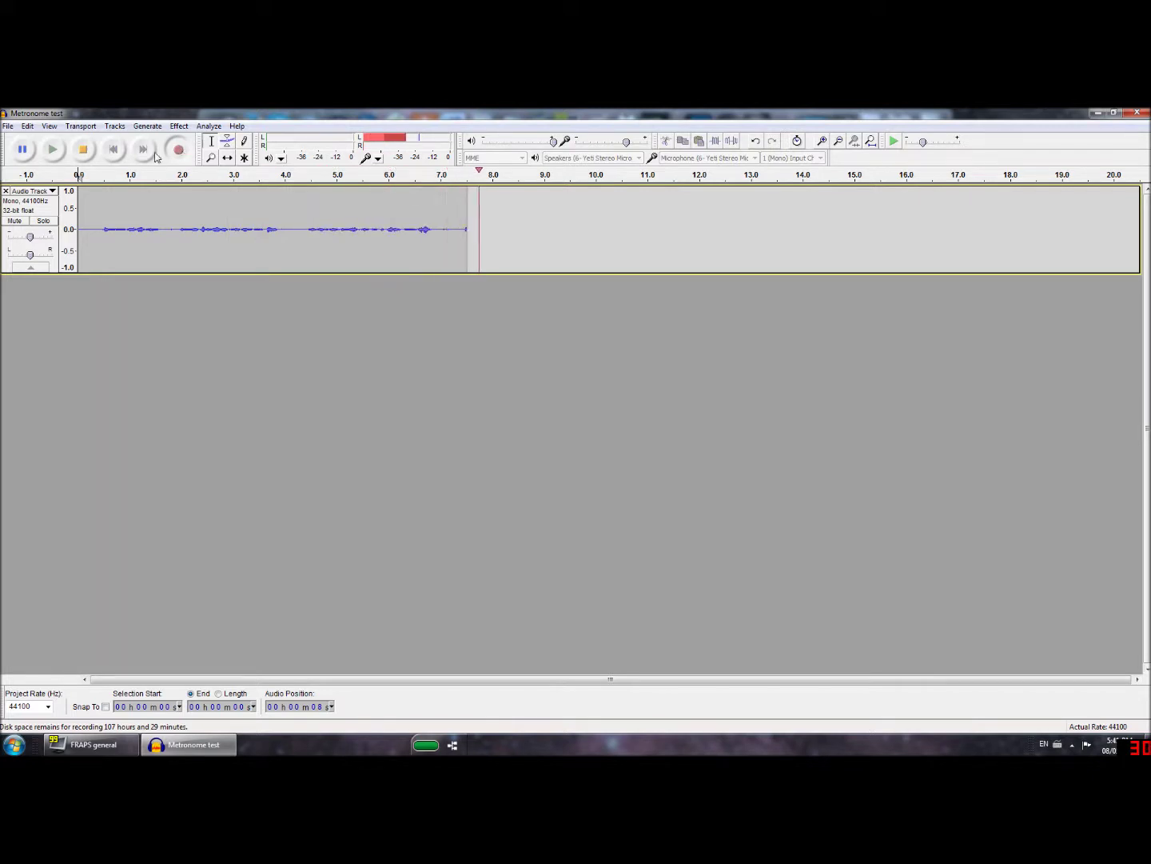
left_click(84, 150)
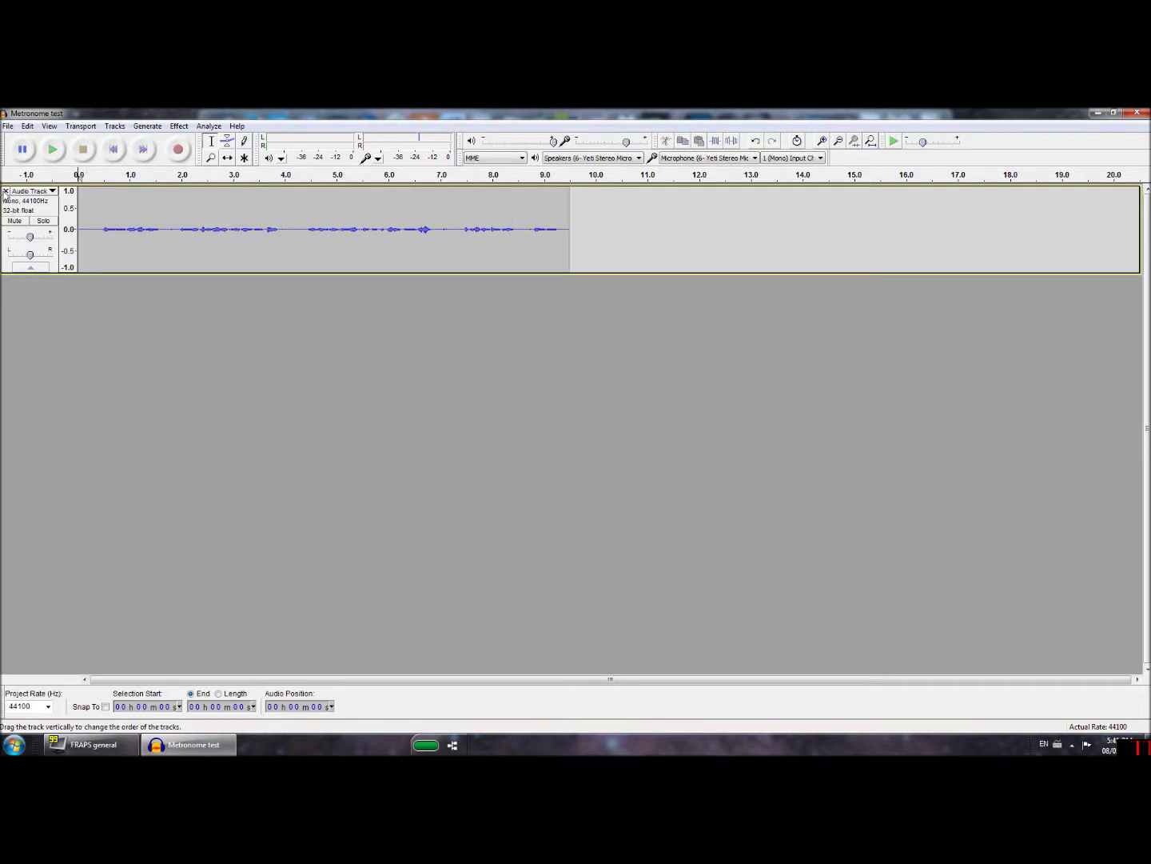
left_click(64, 149)
key("space")
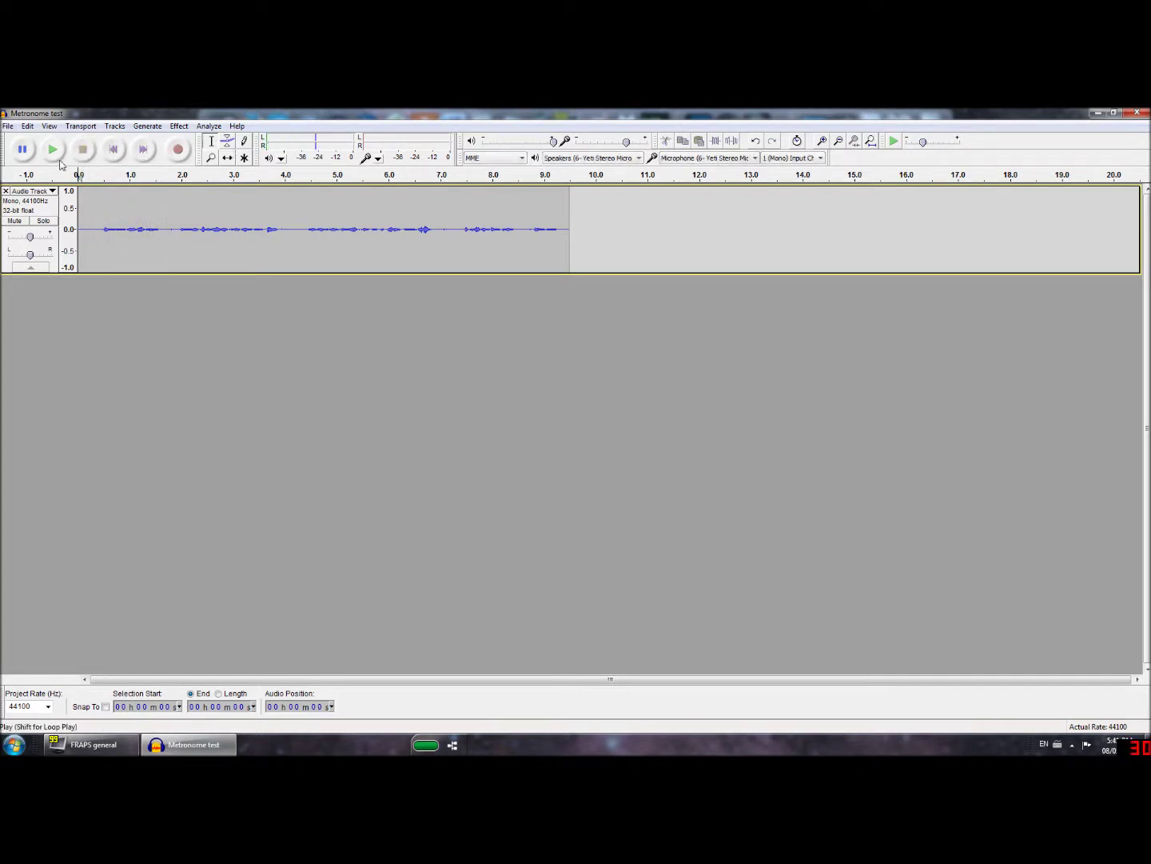
left_click(5, 191)
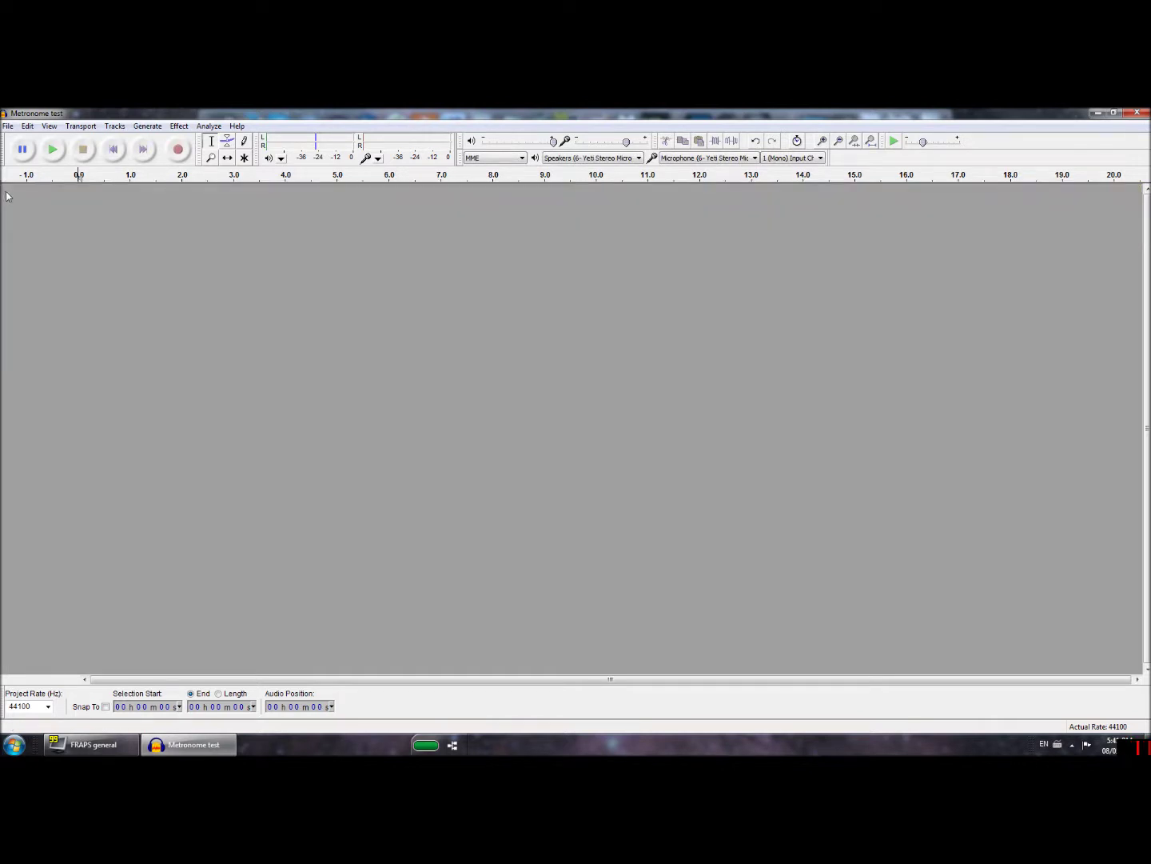
Step: Make a second test recording about 10 seconds long and delete its track after playing it from about 3 seconds
left_click(181, 157)
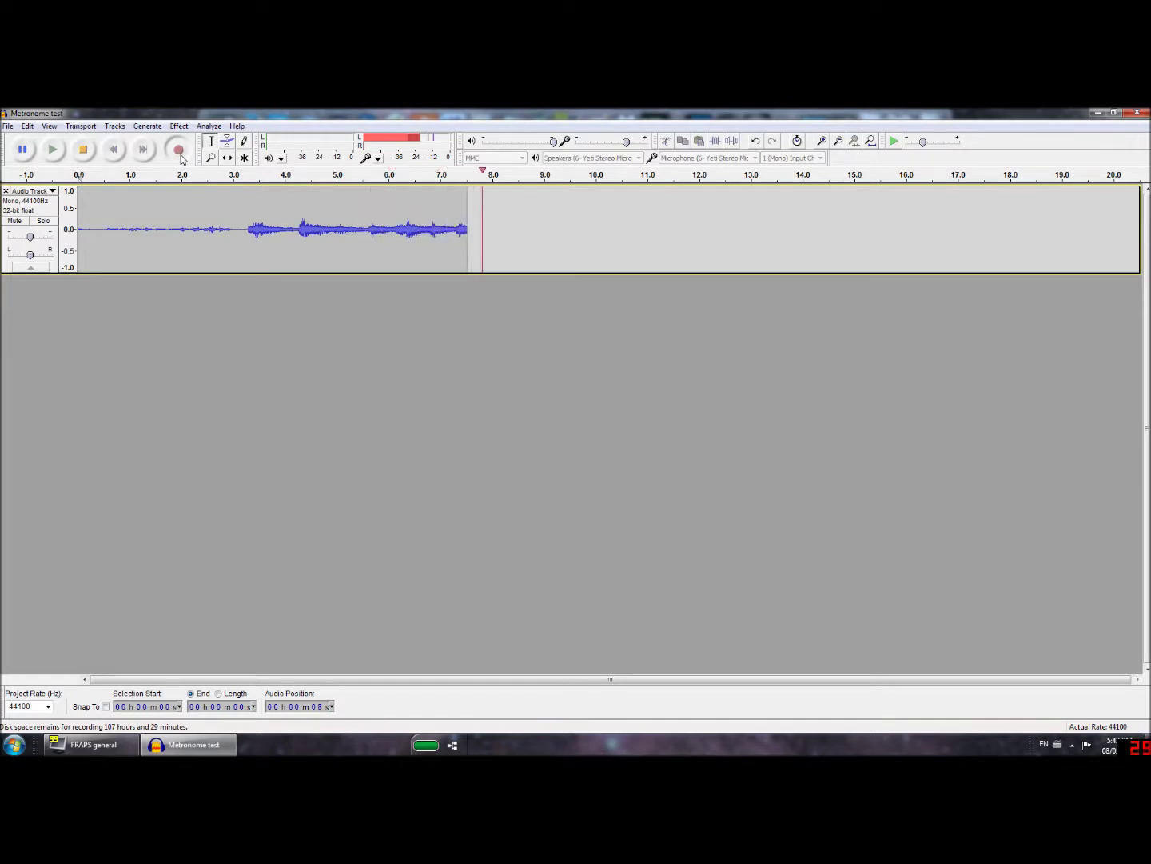
left_click(83, 149)
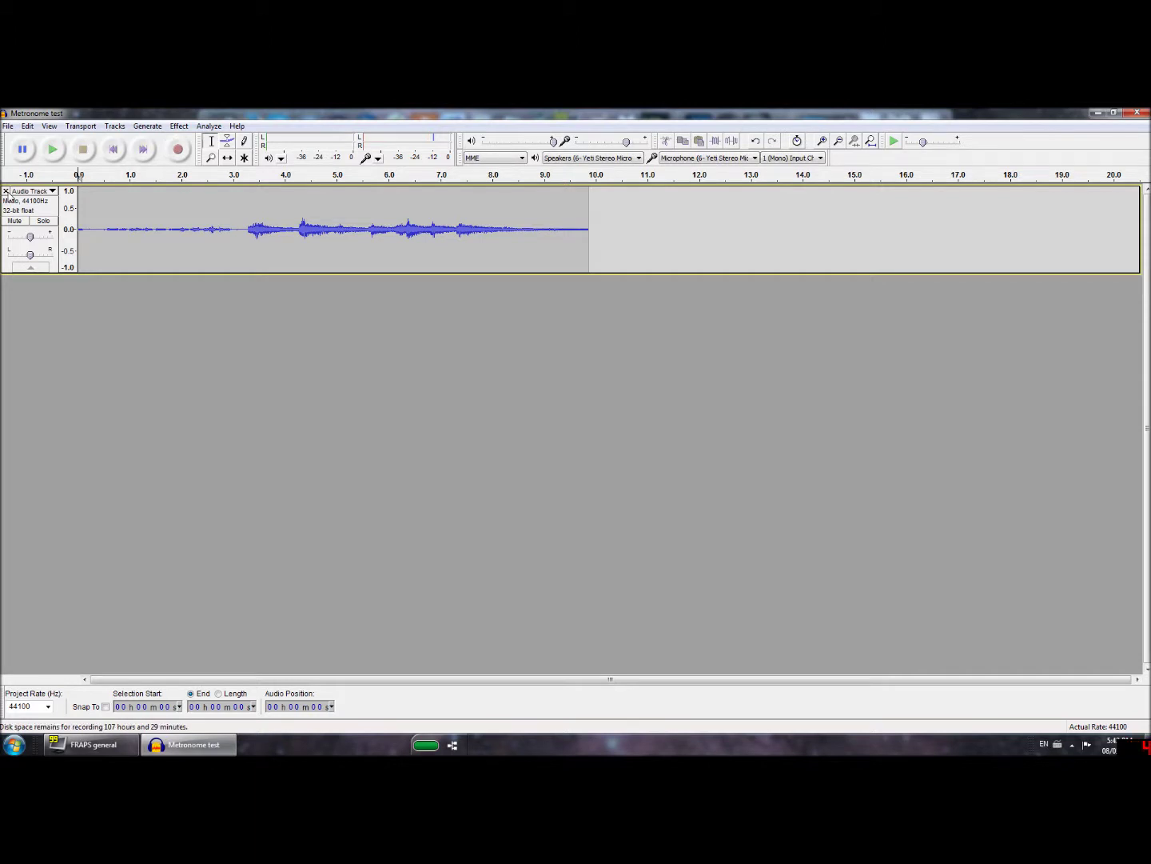
left_click(247, 228)
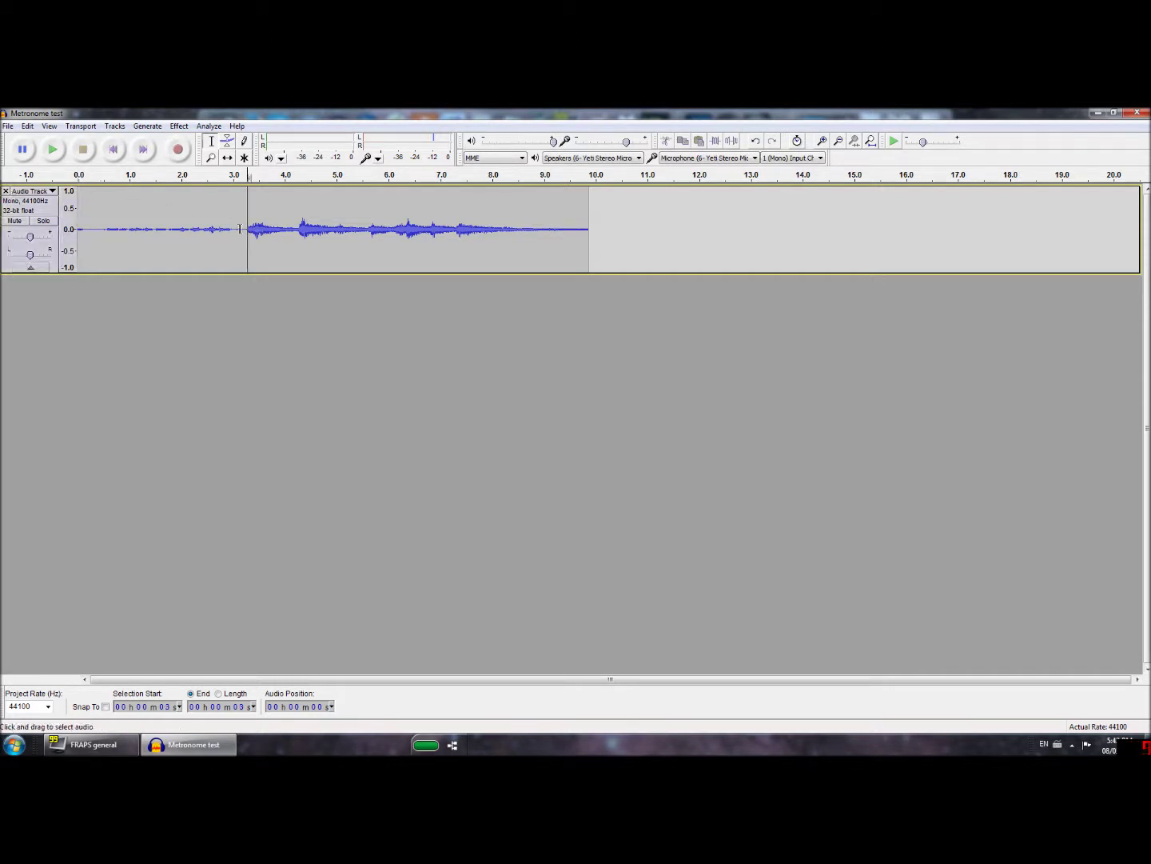
left_click(52, 151)
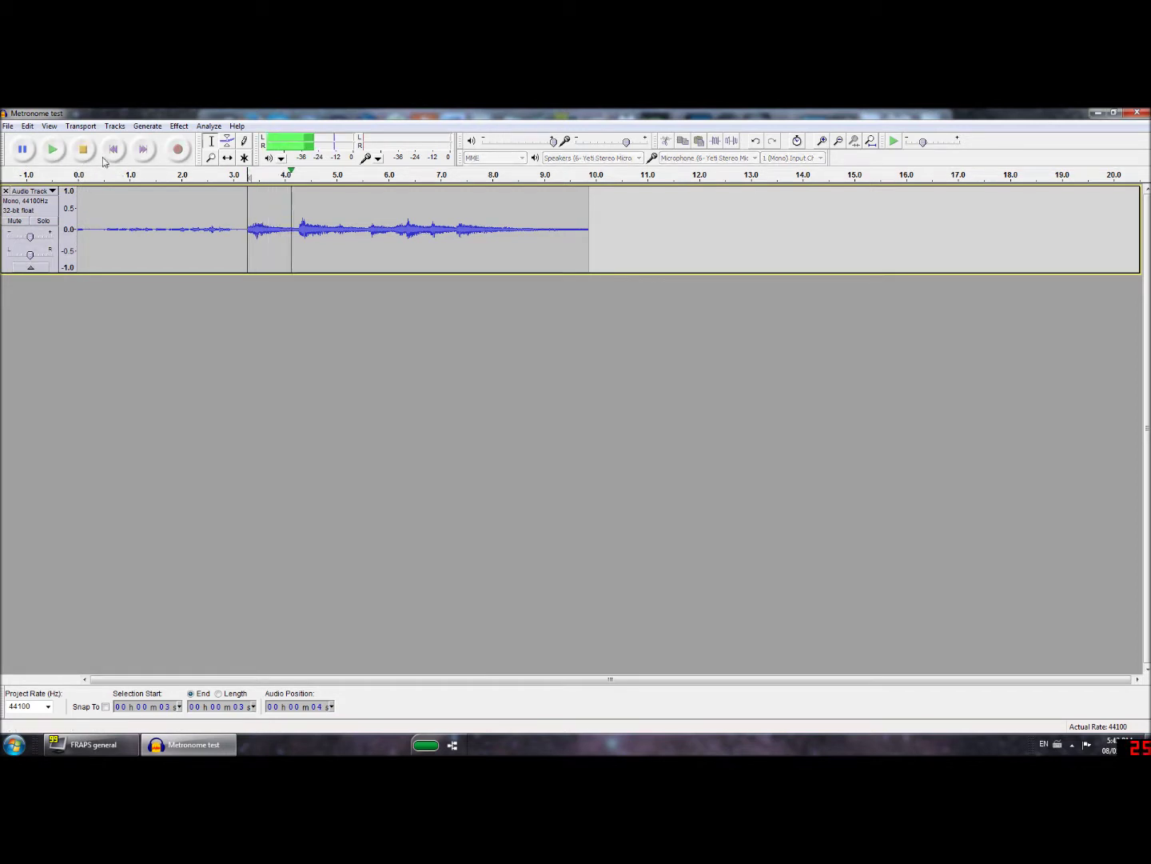
left_click(83, 150)
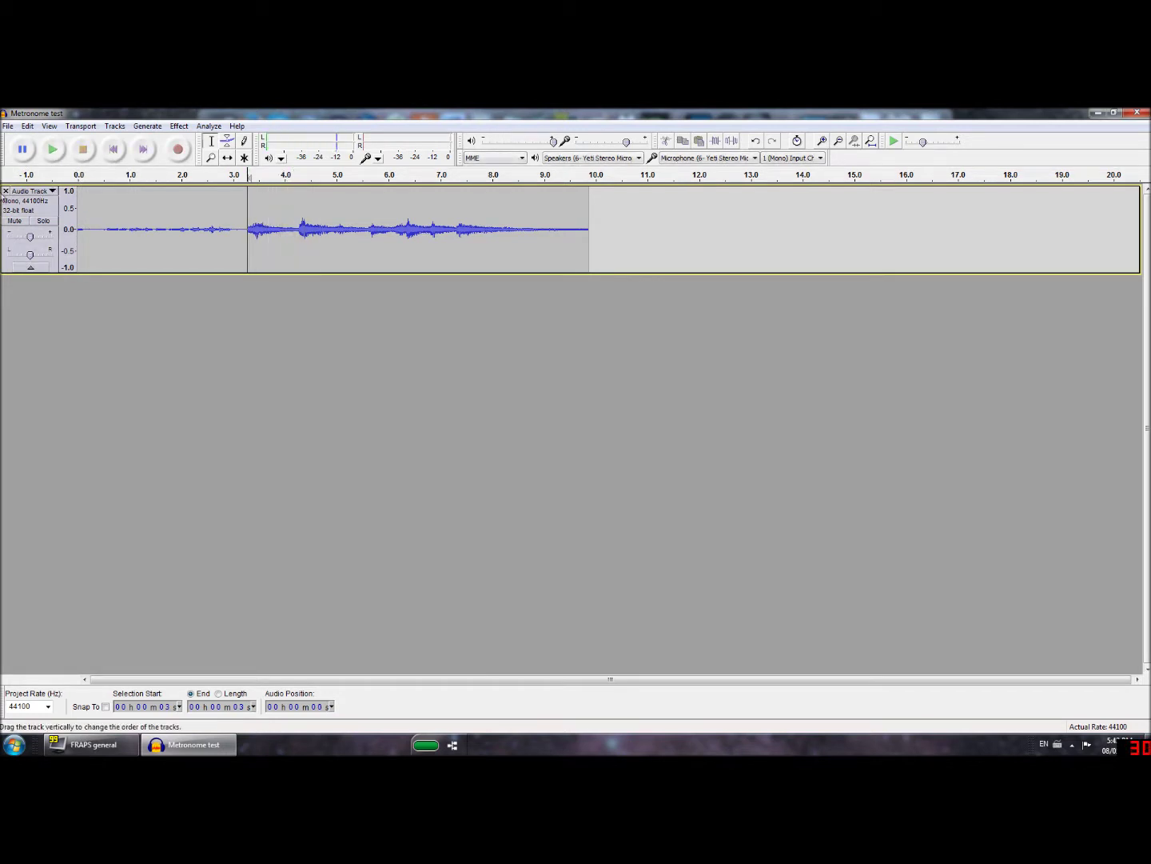
left_click(4, 191)
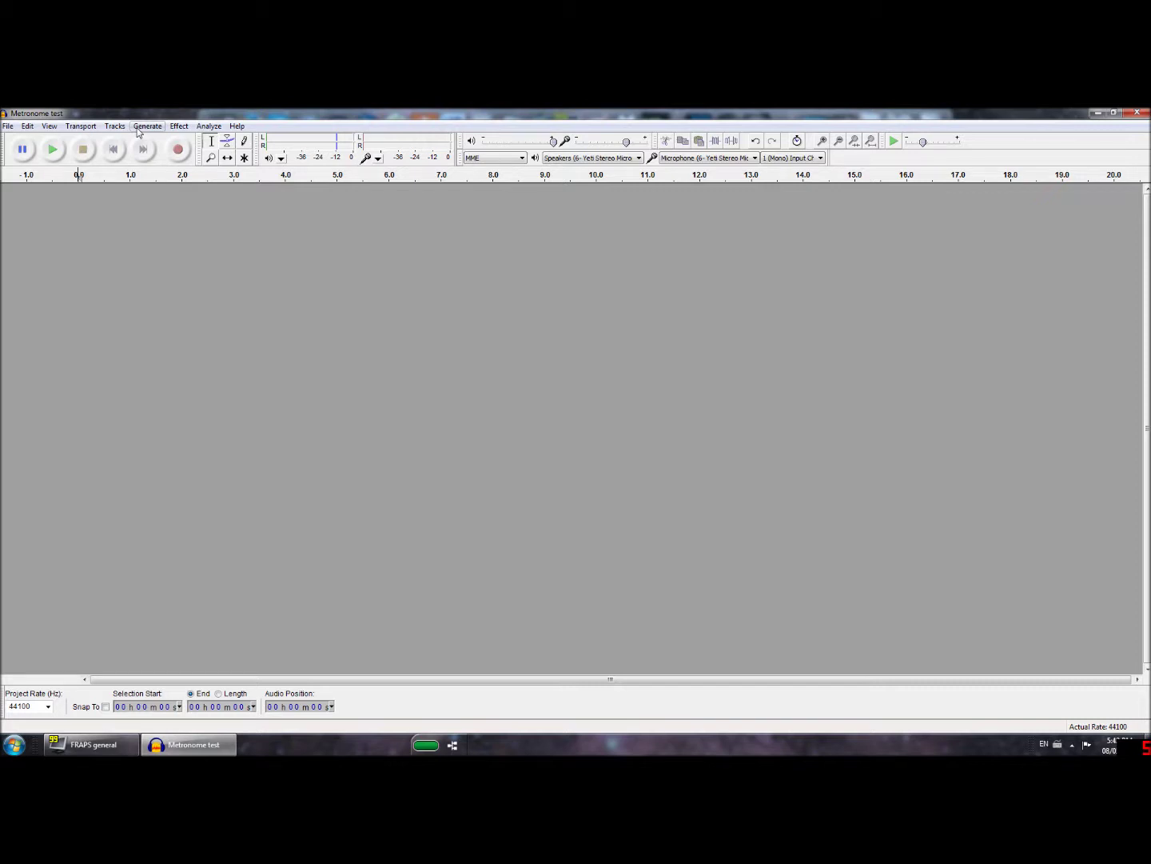
Step: Generate a ping click track at 75 beats per minute with 4 beats per measure and 70 measures, and preview it
left_click(141, 127)
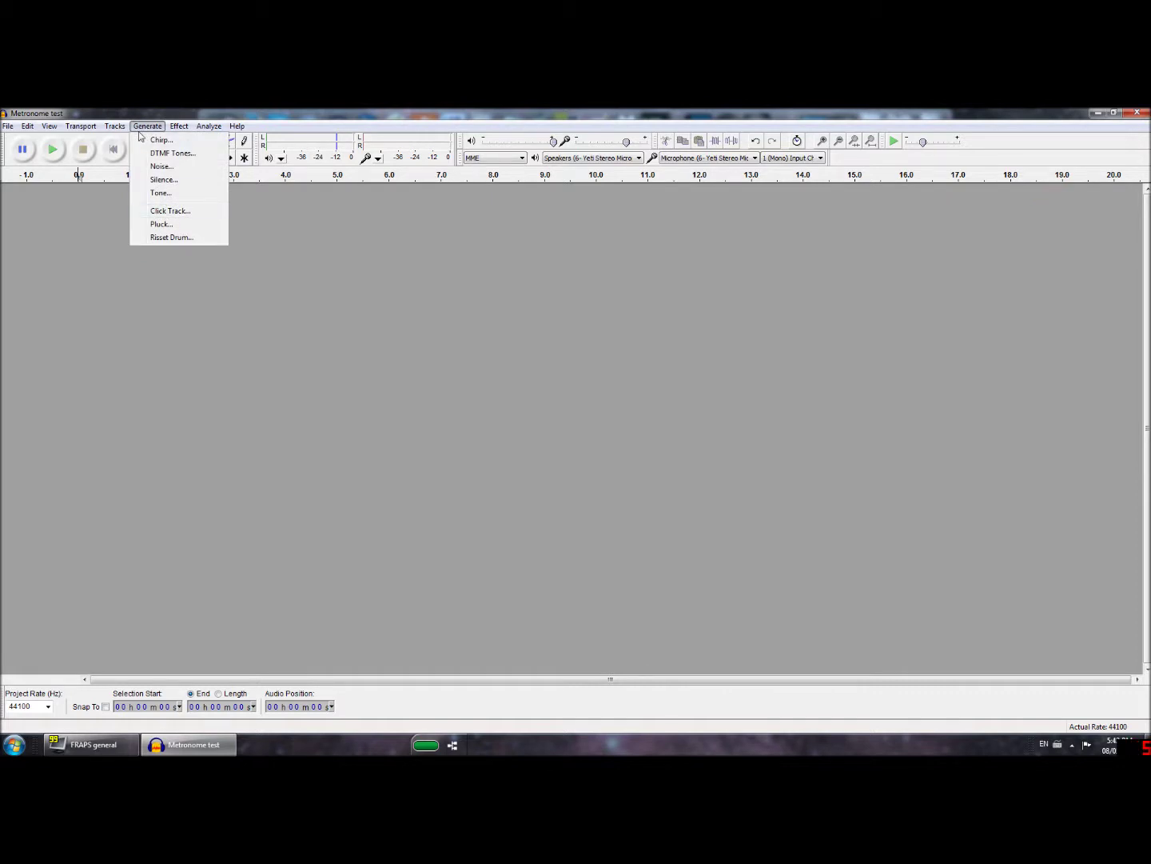
left_click(168, 211)
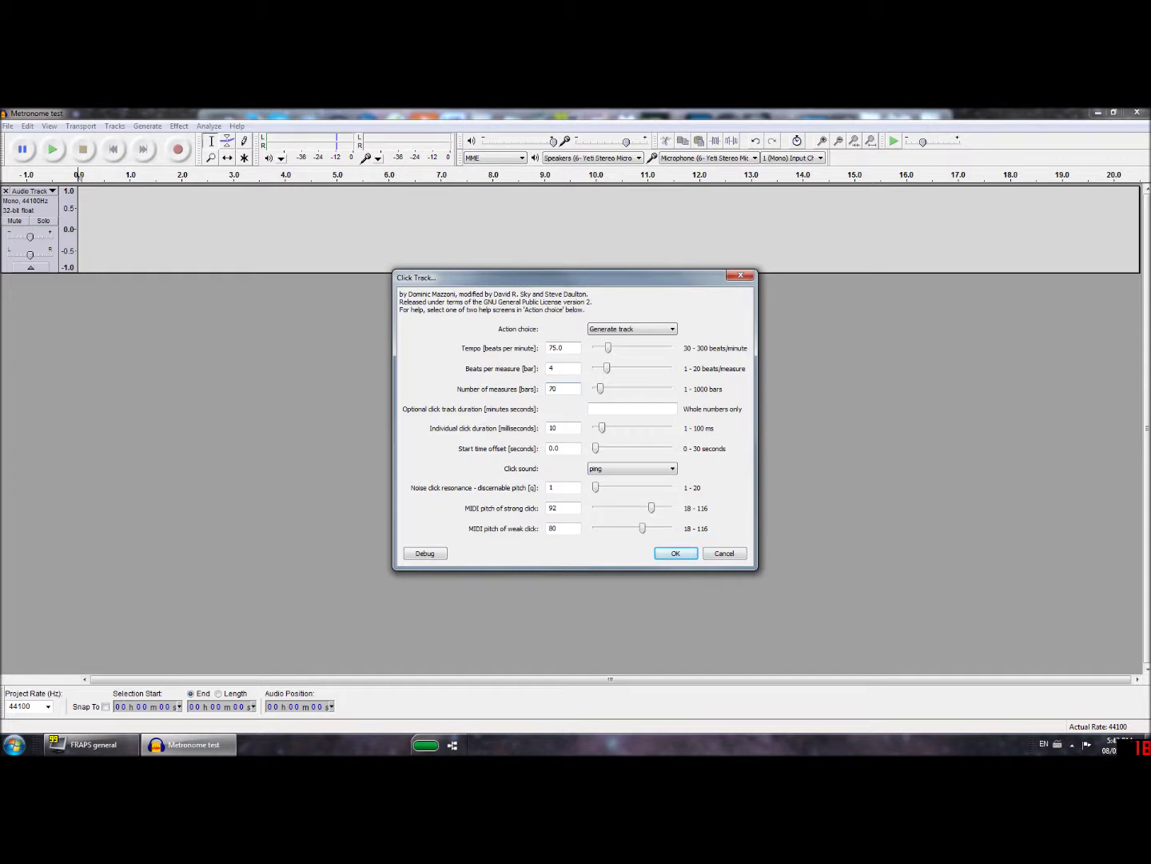
left_click(675, 553)
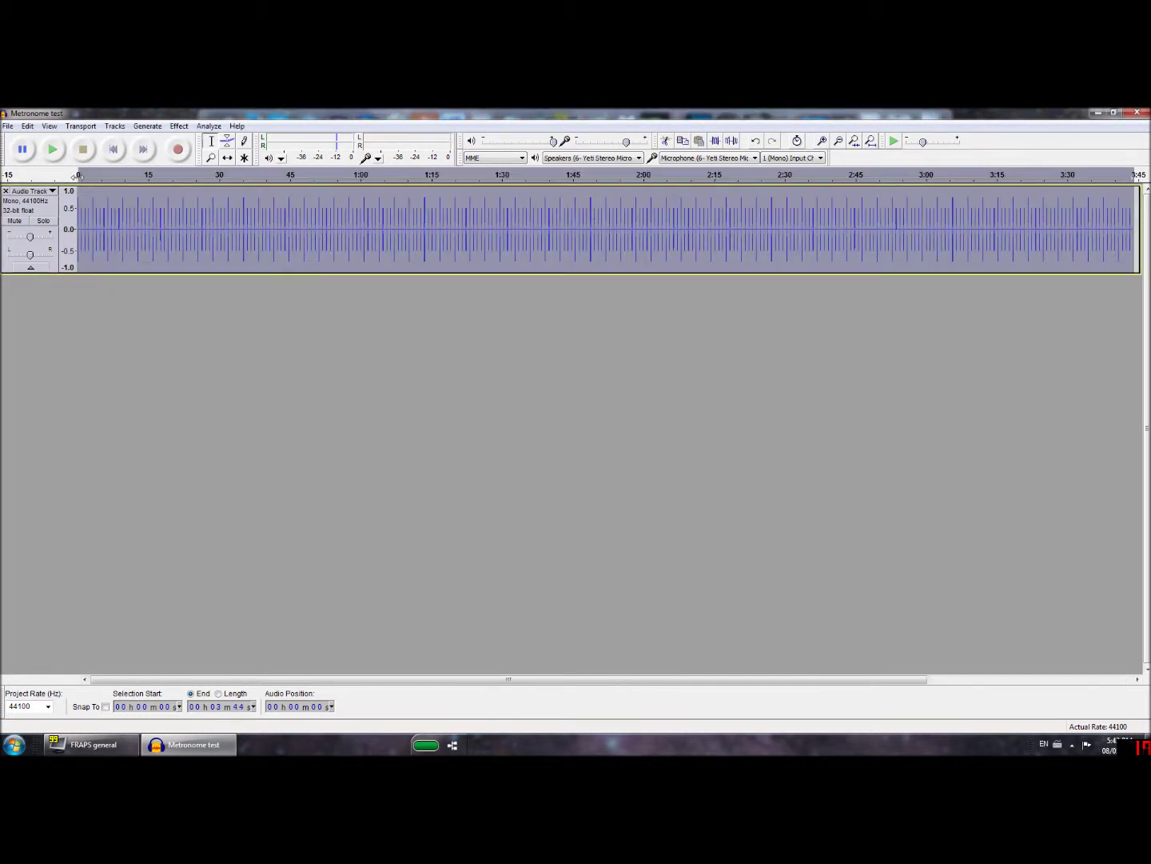
left_click(48, 151)
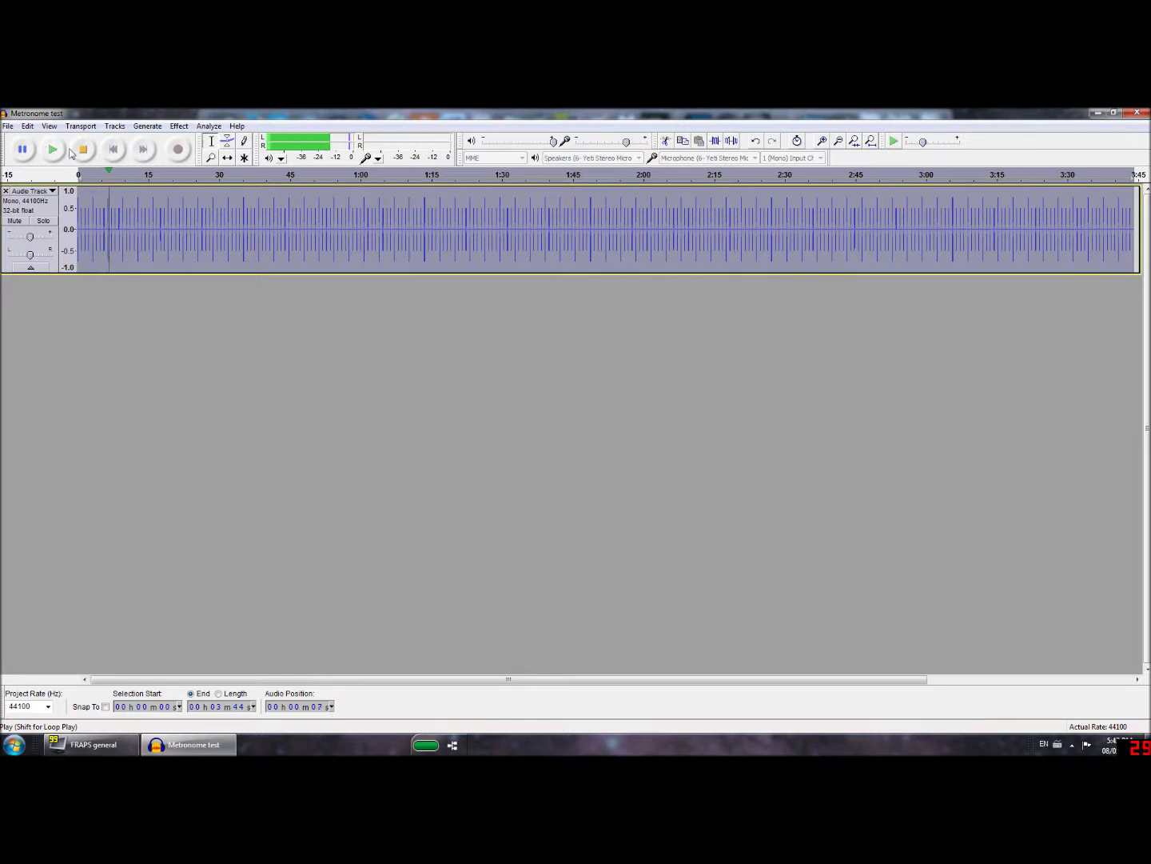
left_click(83, 149)
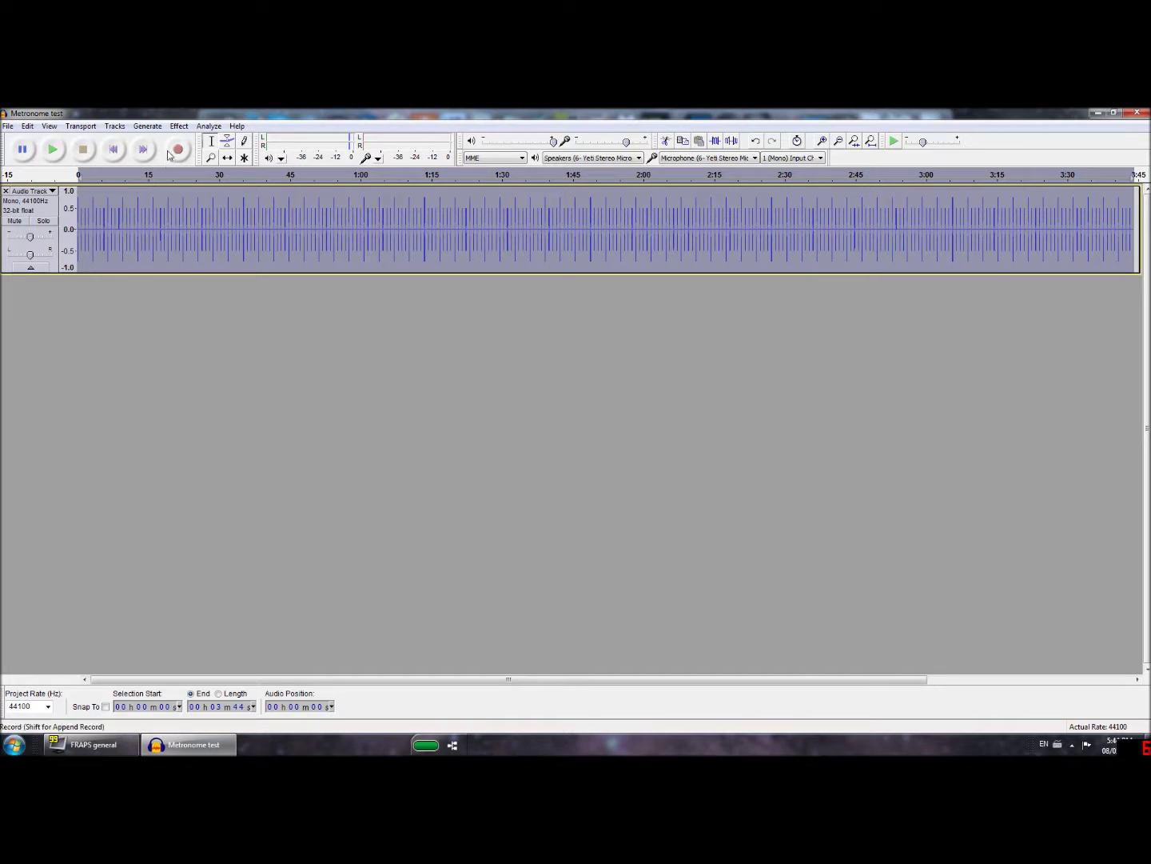
Step: Rename the click track as Metronome
left_click(53, 191)
left_click(57, 203)
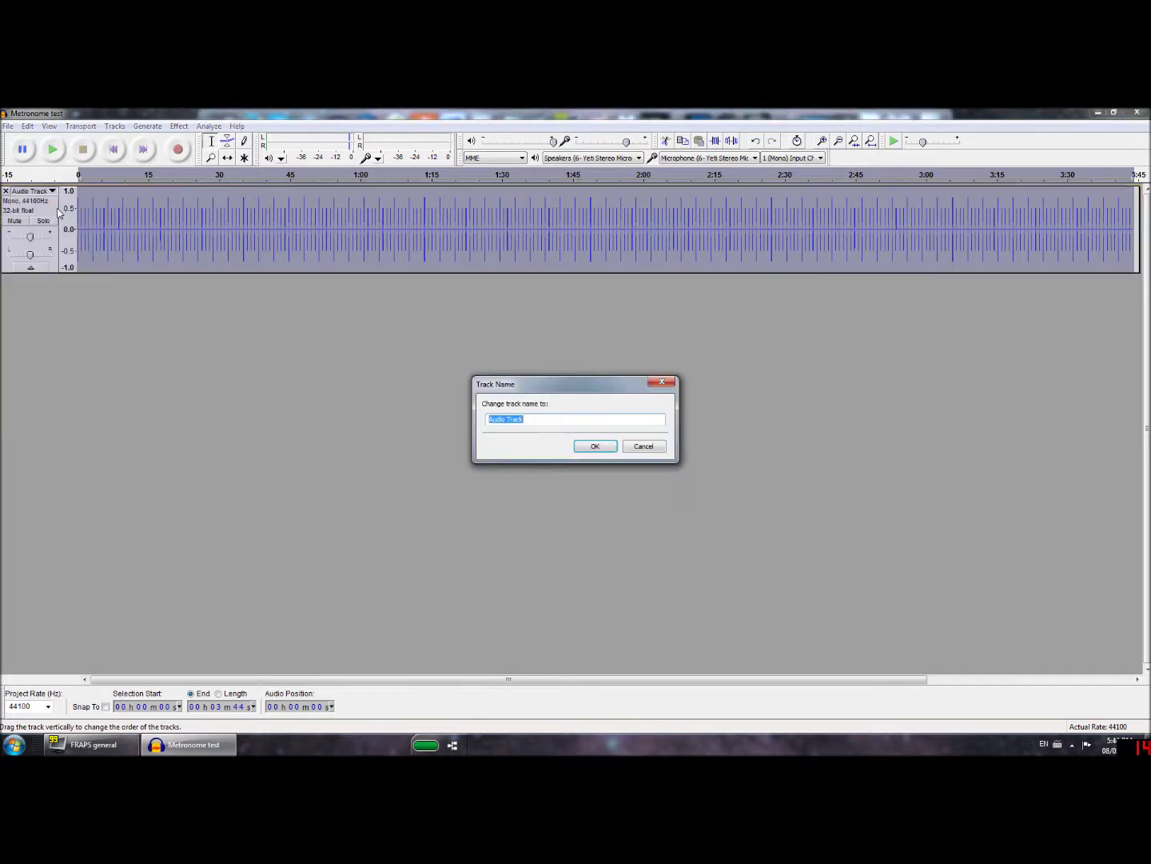
type("Metronome")
key("Return")
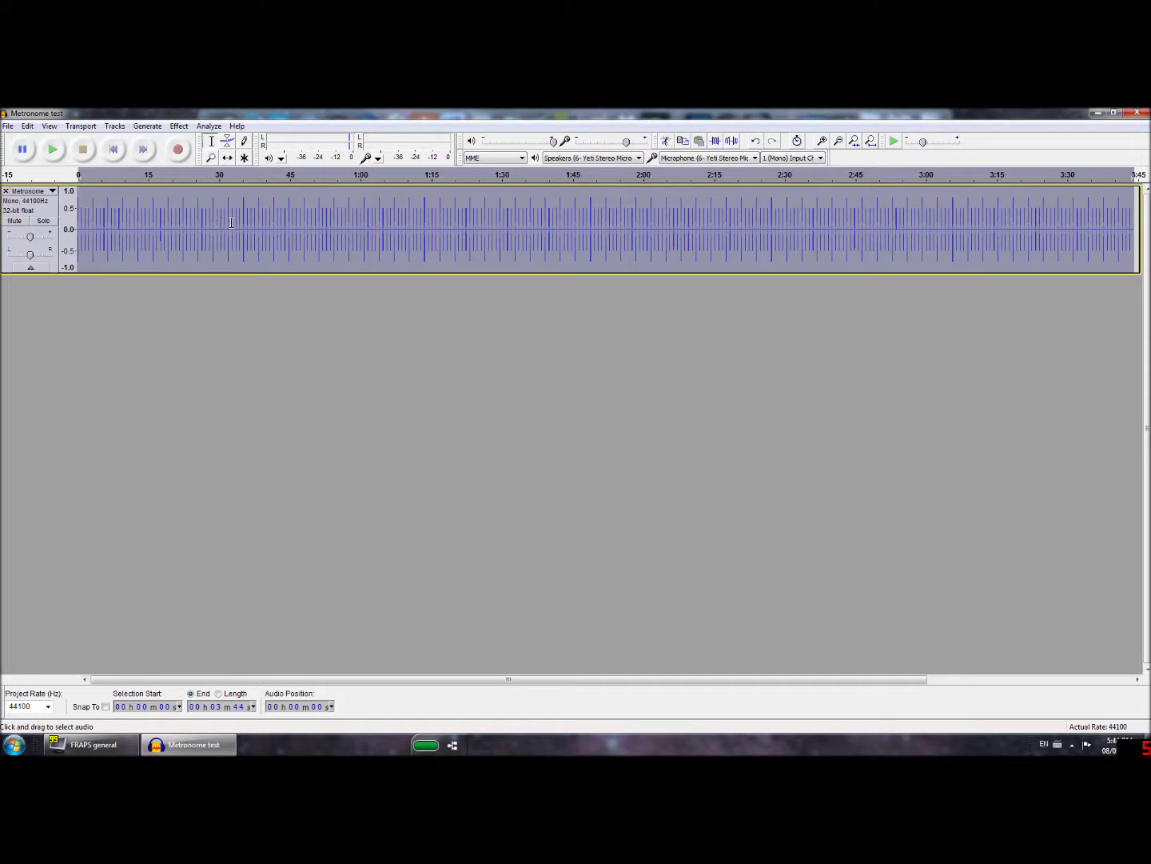
Step: Mute the Metronome track and unmute it again
left_click(14, 221)
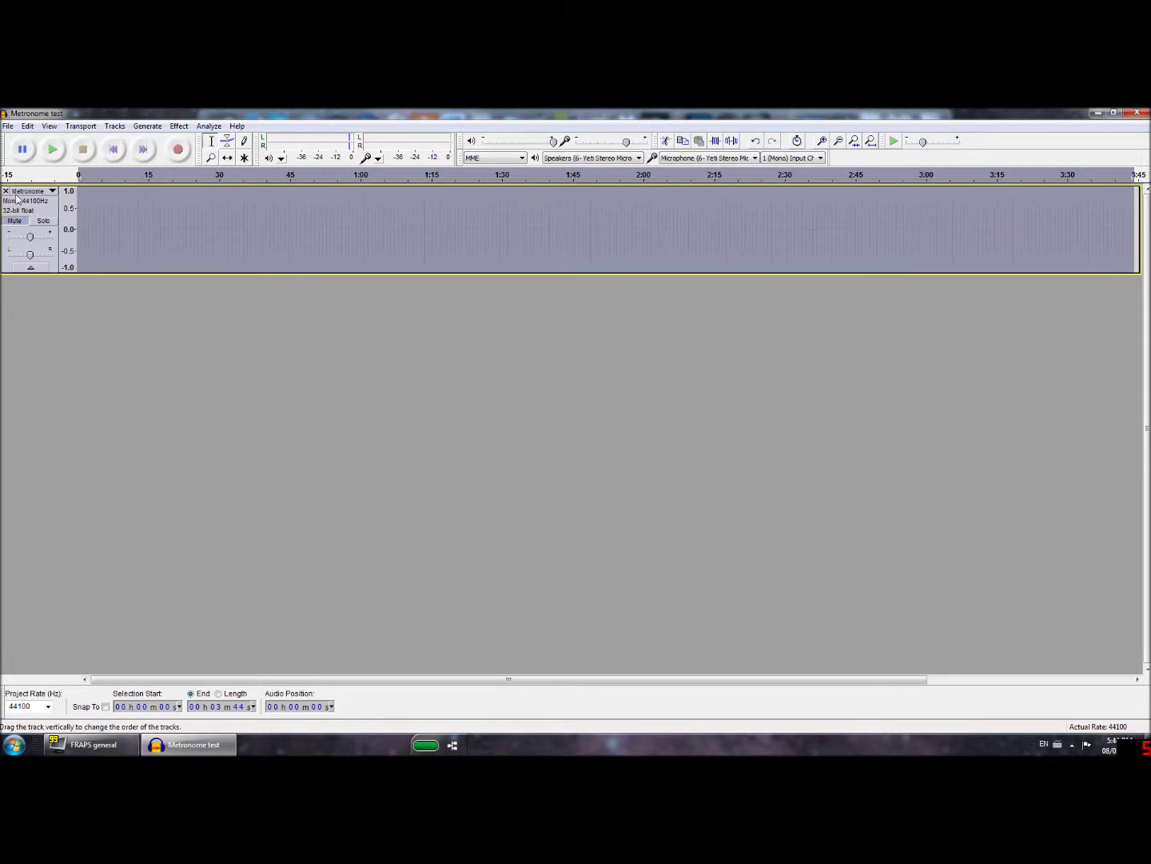
left_click(12, 220)
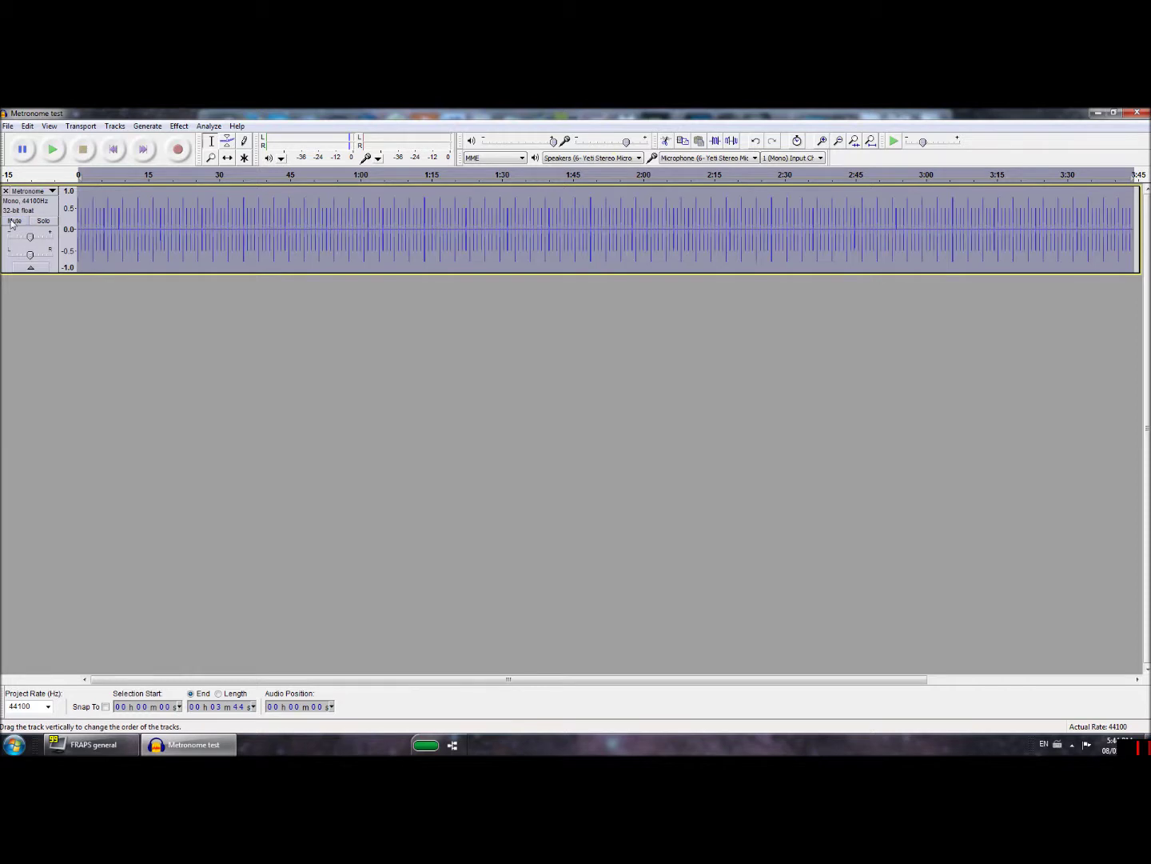
Step: Record a second track of about 17 seconds along with the metronome and play both back from about 2 seconds
left_click(179, 150)
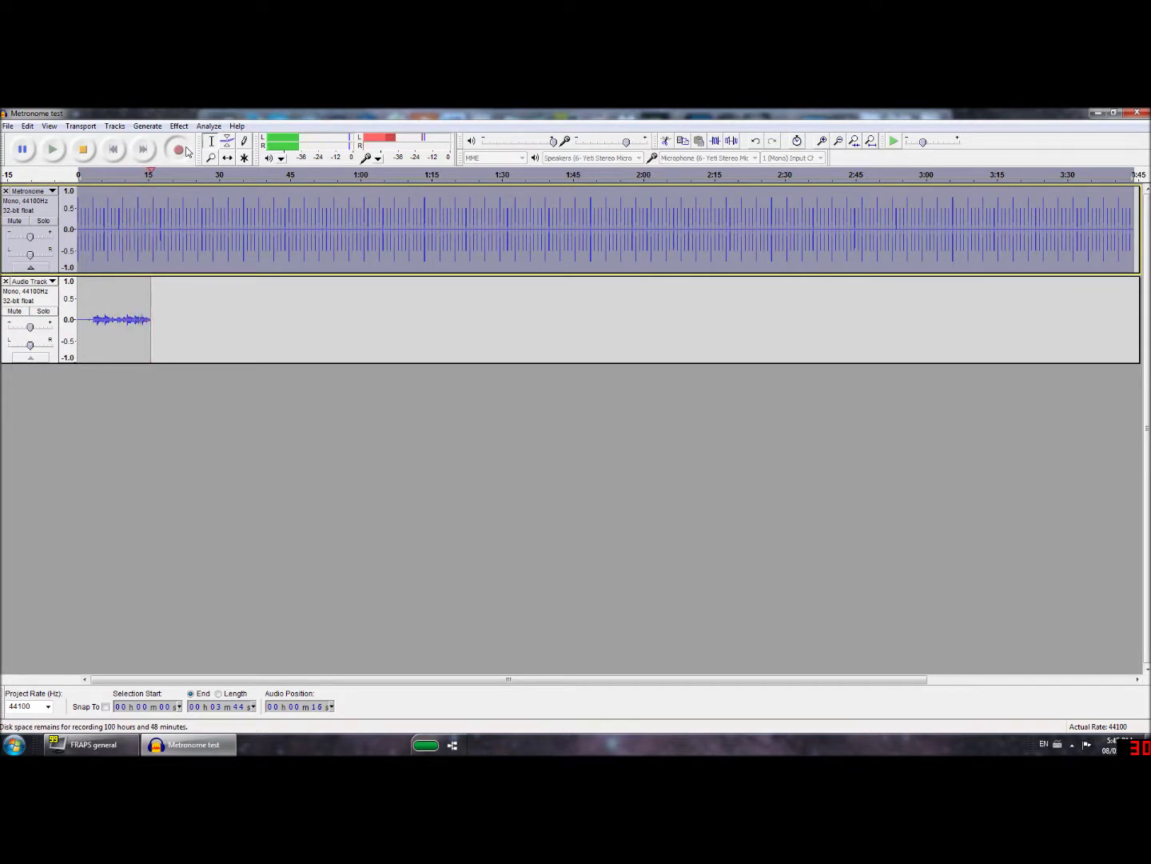
left_click(89, 154)
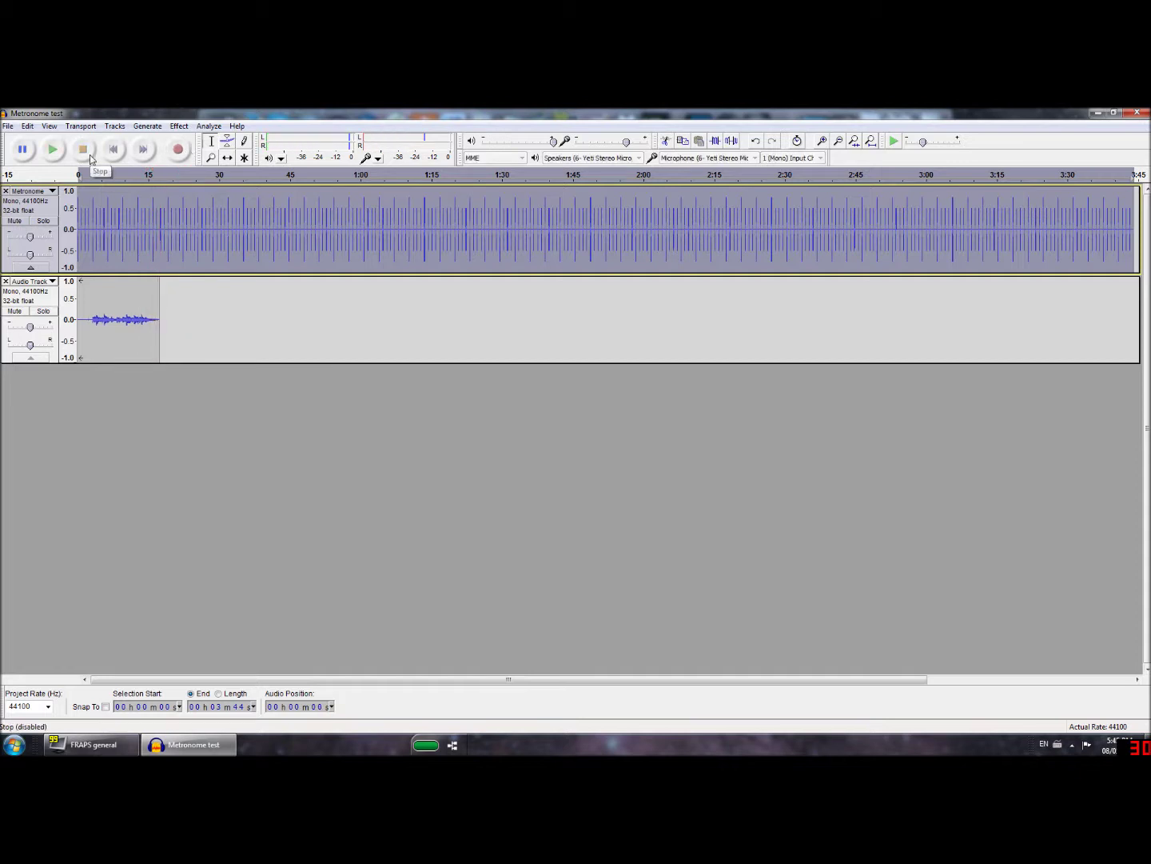
left_click(88, 319)
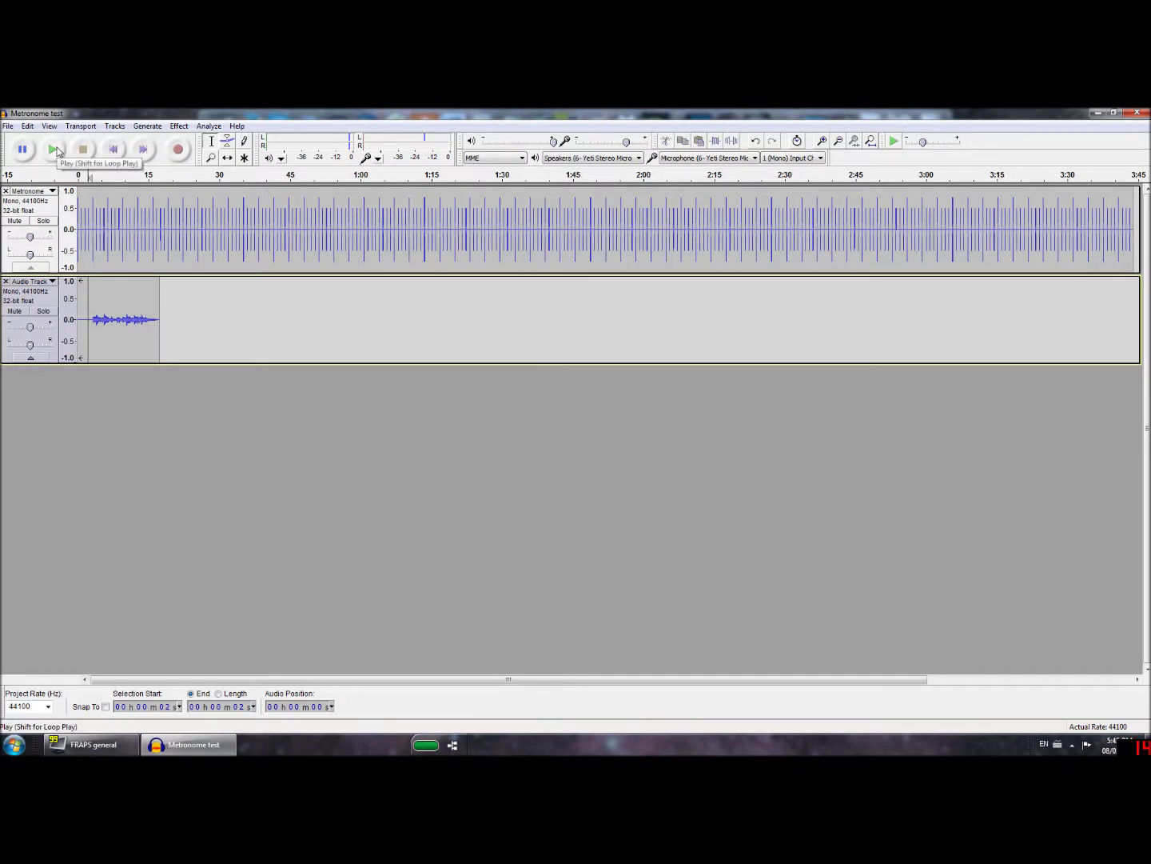
left_click(54, 150)
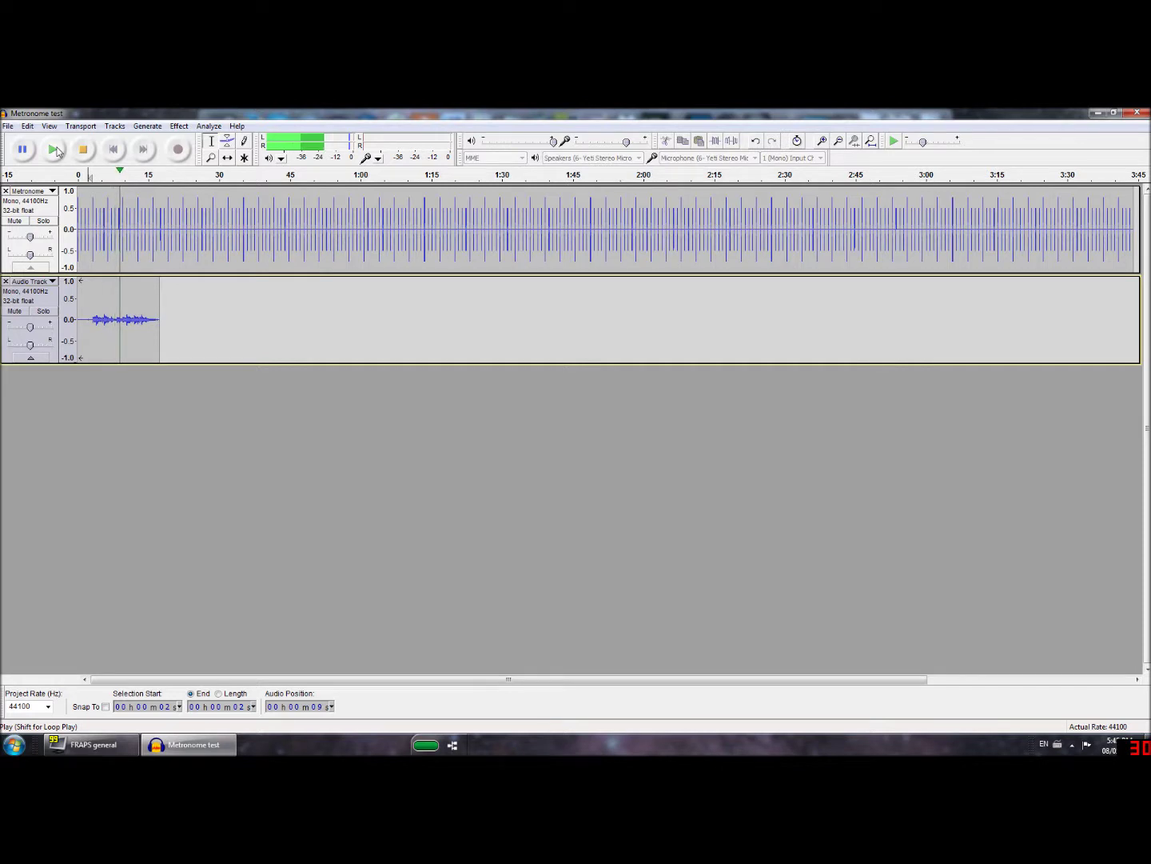
key("space")
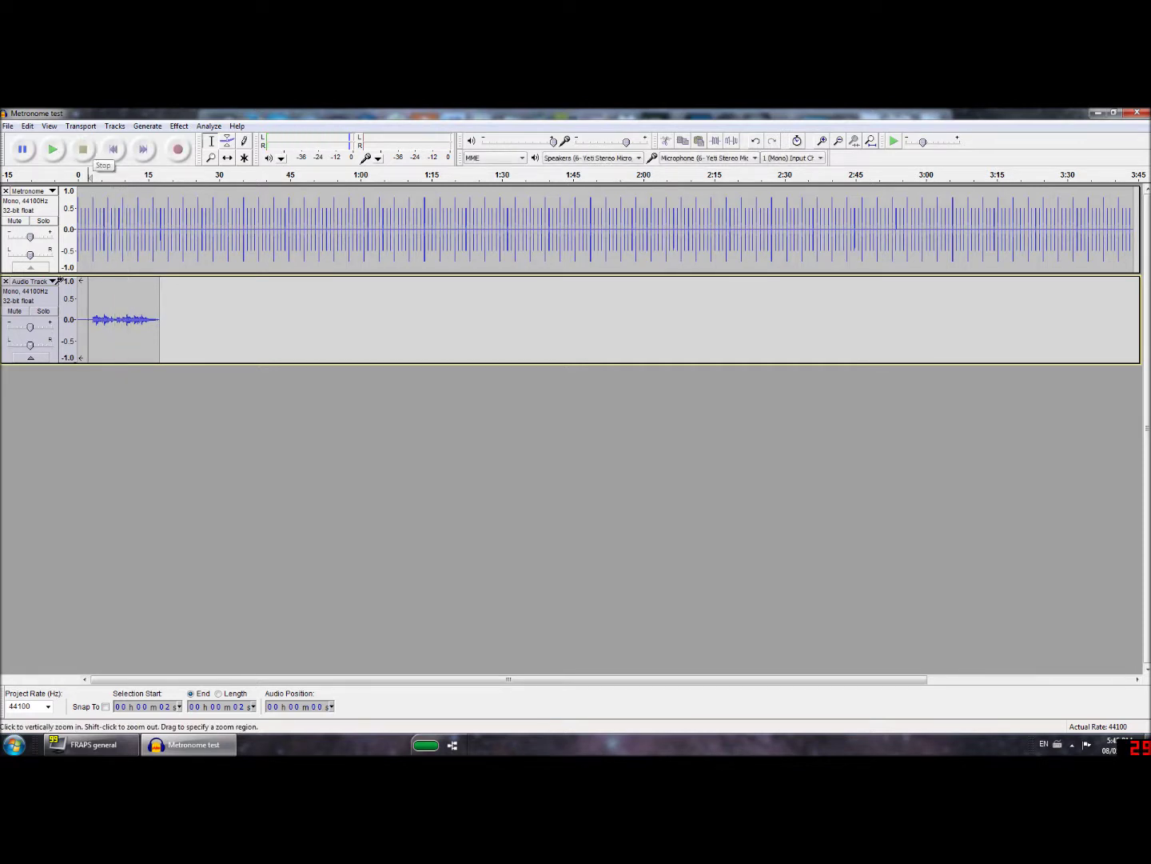
Step: Try deleting about the first second of the recorded track and listen to it against the metronome
left_click(201, 316)
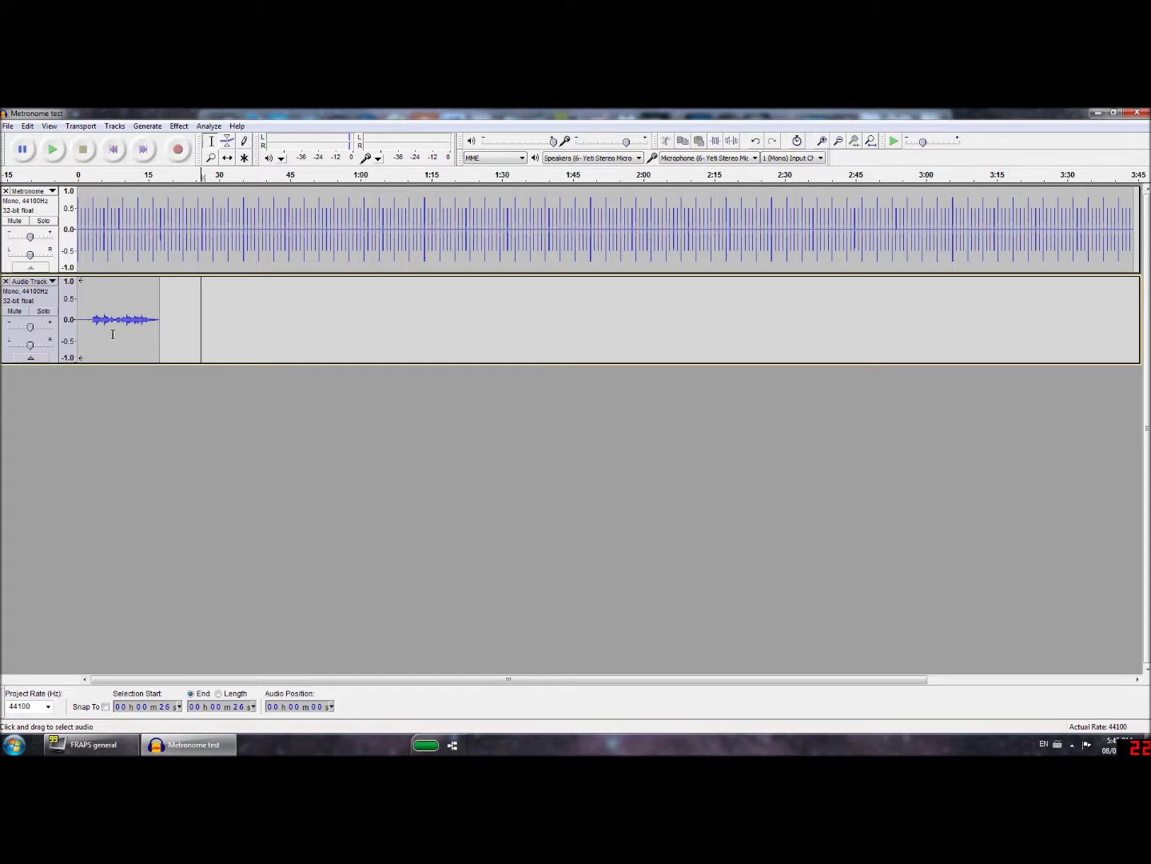
left_click_drag(80, 326, 76, 326)
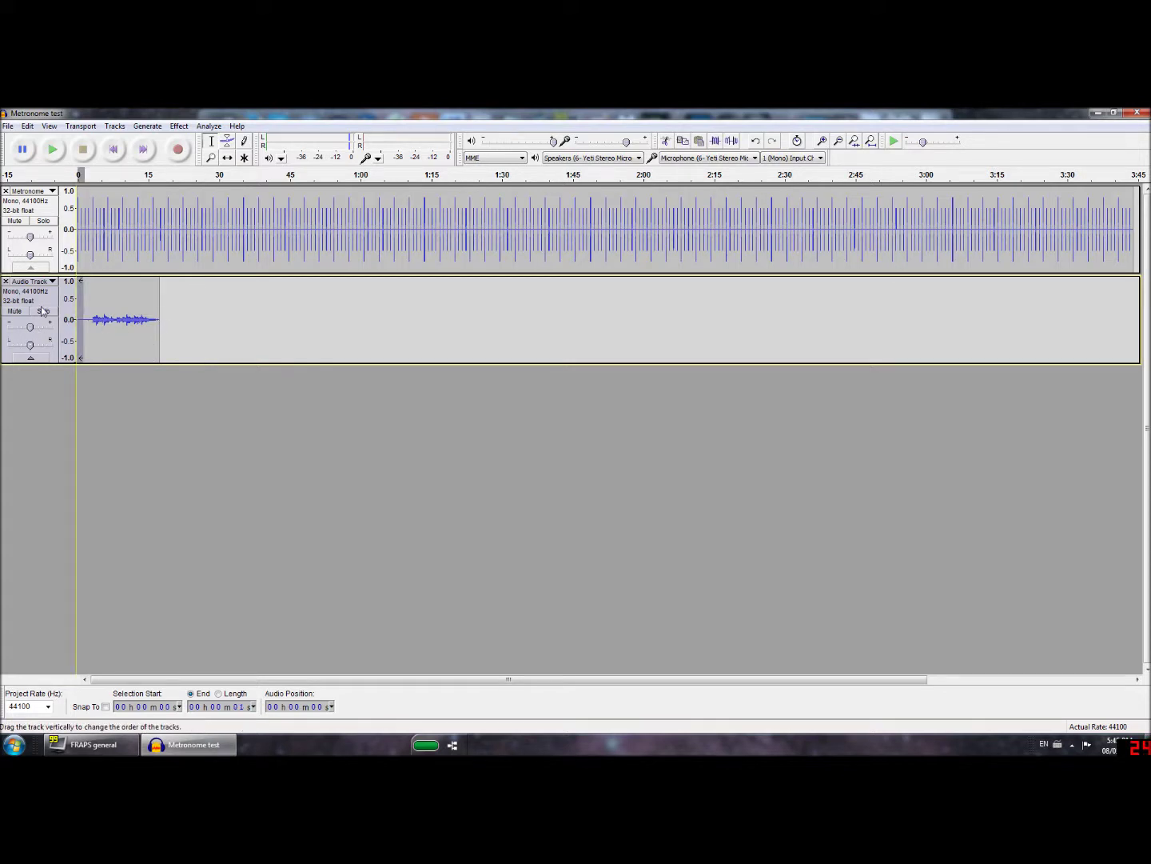
key("Delete")
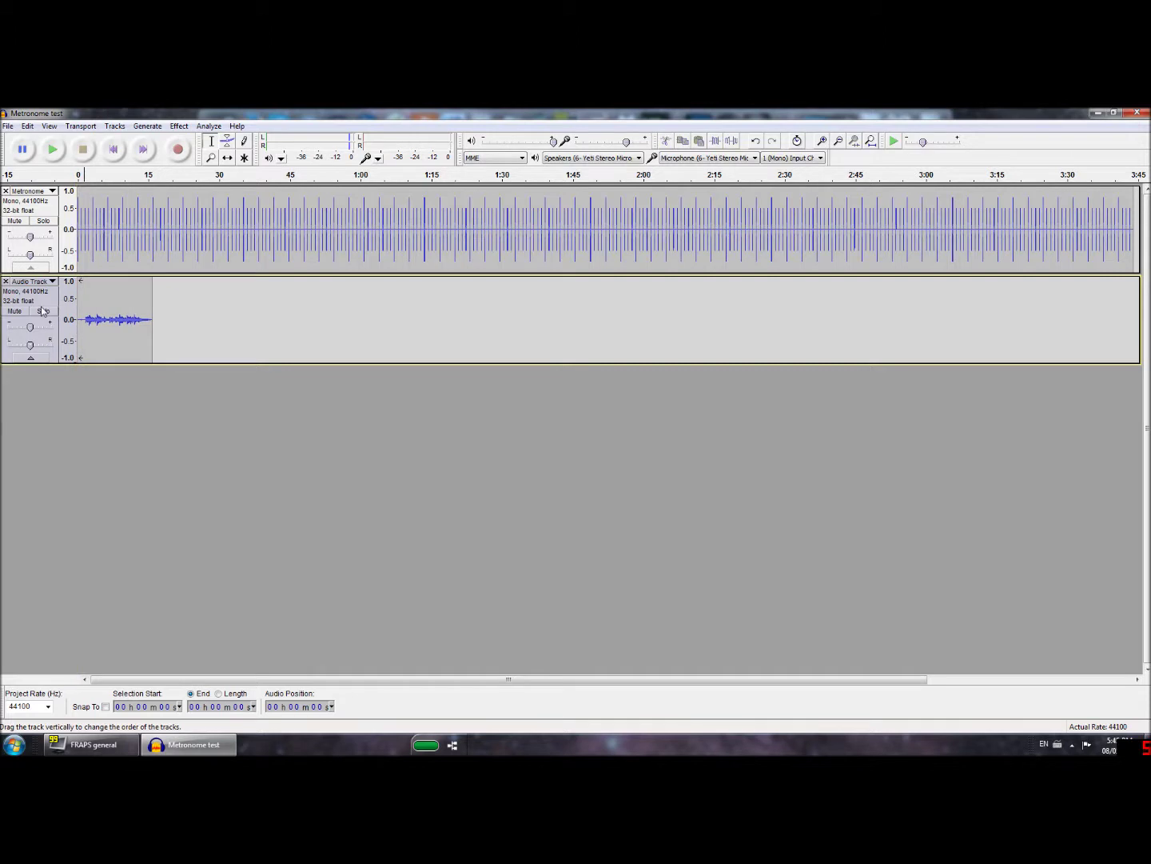
left_click(53, 149)
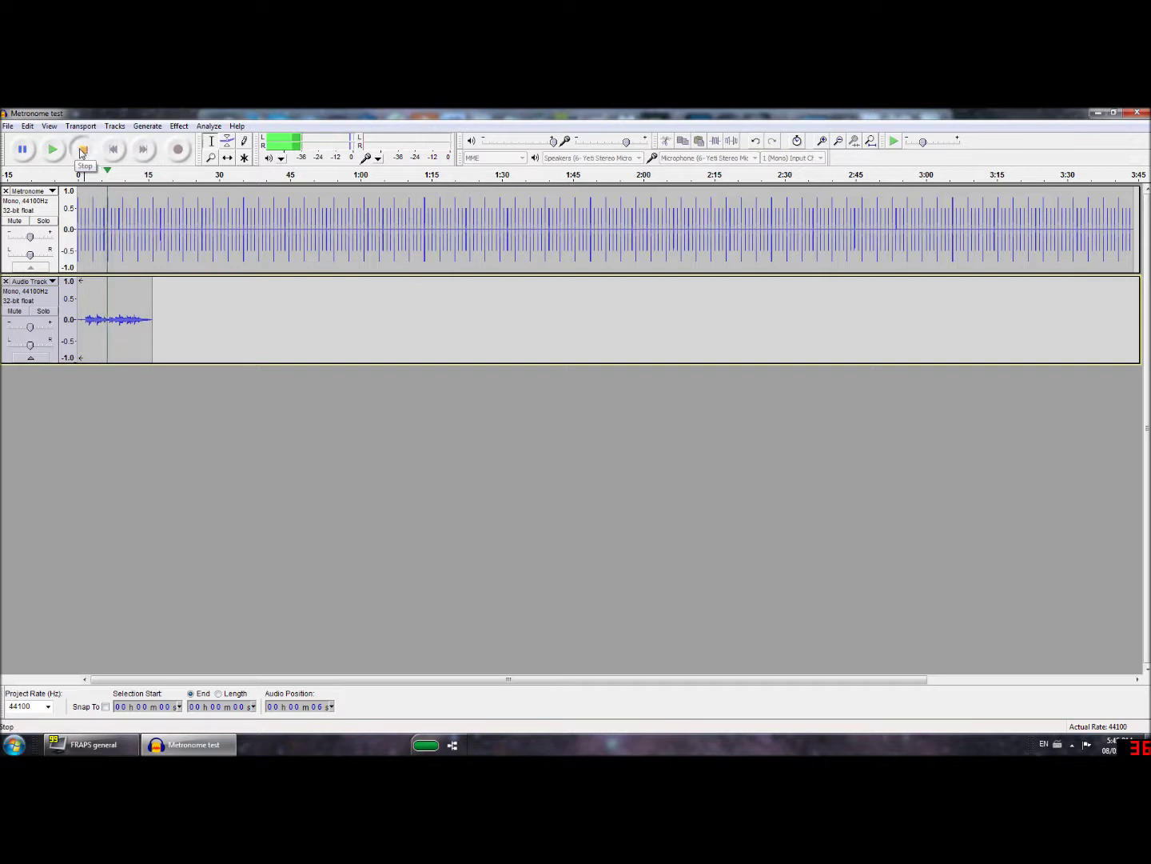
left_click(83, 149)
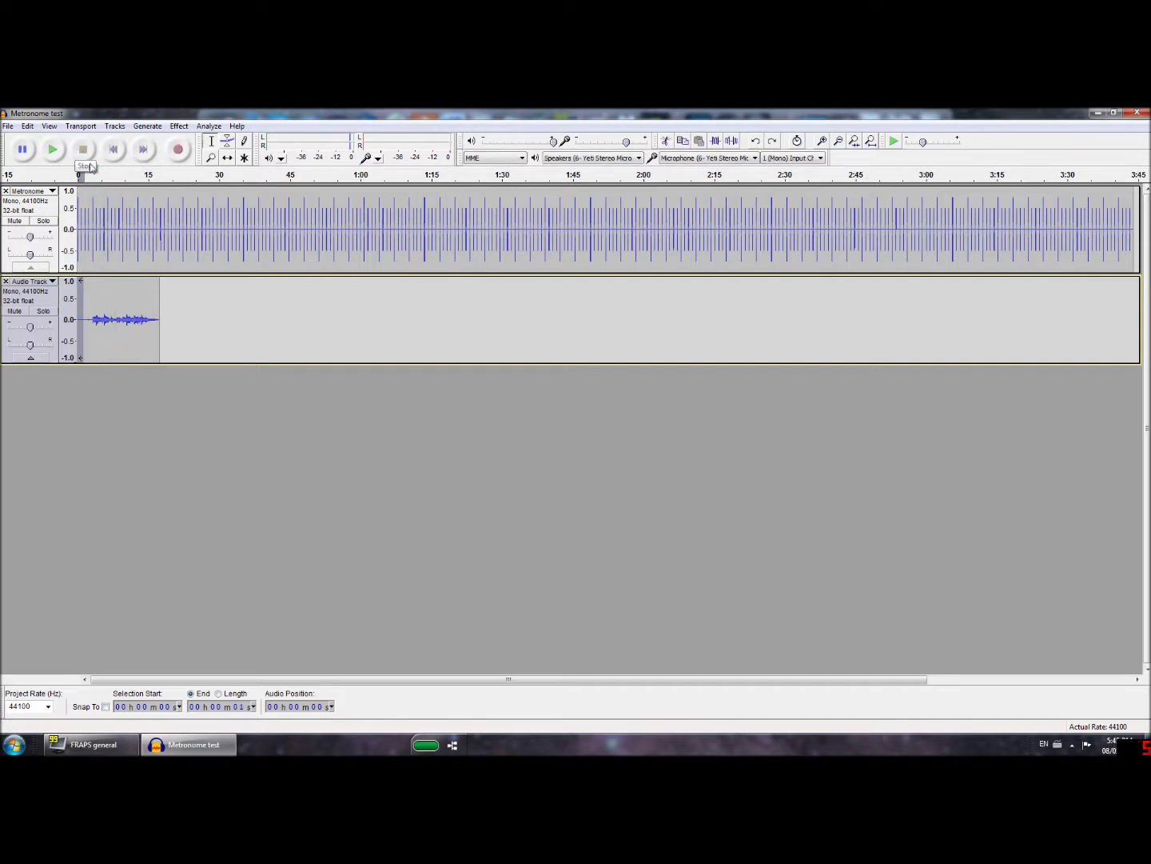
left_click(176, 322)
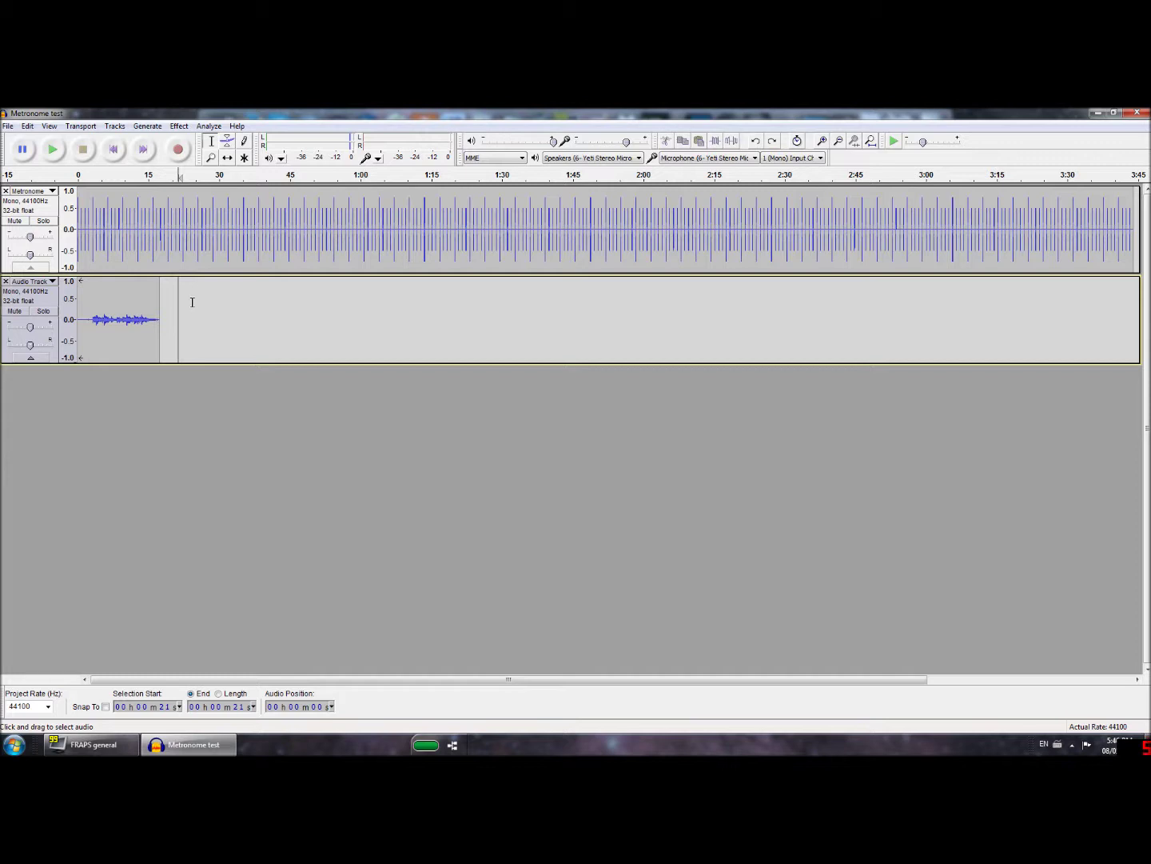
mouse_move(92, 321)
left_mouse_down()
mouse_move(68, 329)
mouse_move(82, 326)
left_mouse_up()
left_click(190, 335)
left_click(177, 323)
left_click(87, 321)
left_click_drag(87, 319, 212, 324)
left_click(261, 321)
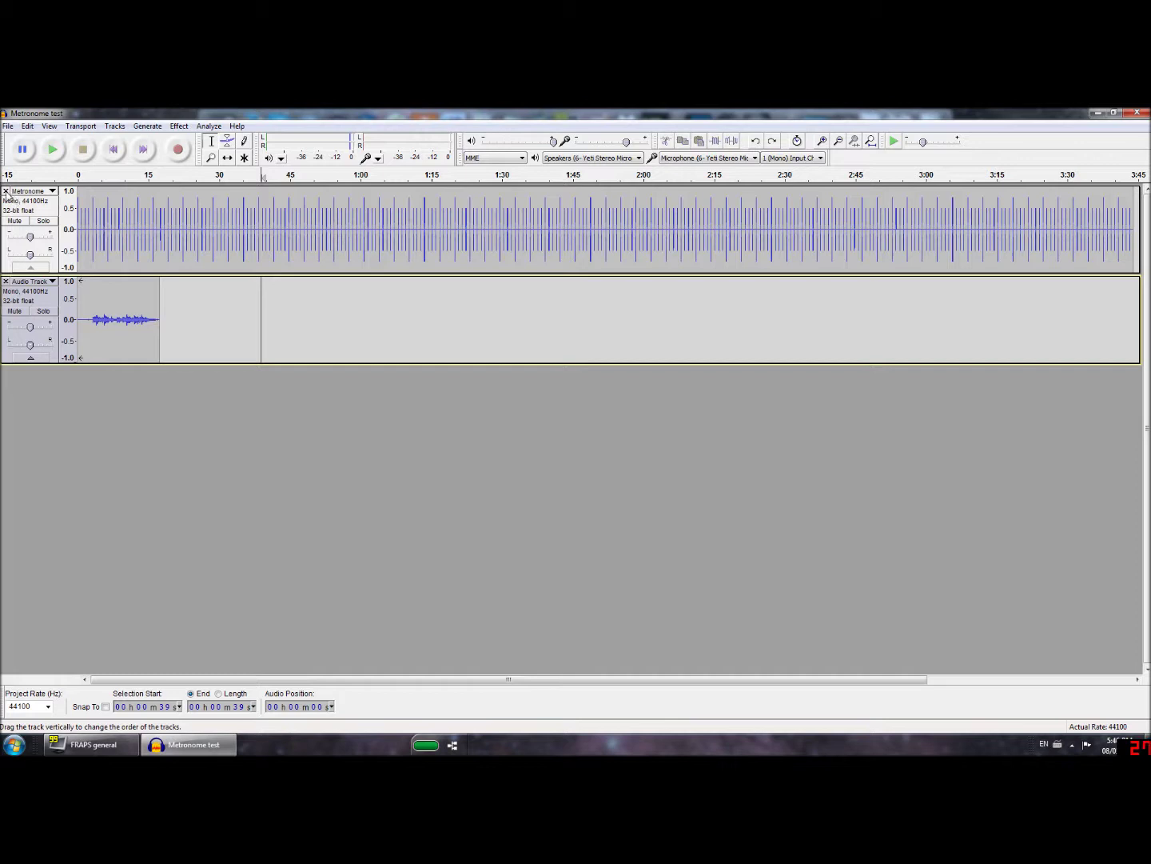
Step: Remove the Metronome track and play the remaining recorded track from its start
left_click(6, 191)
left_click(114, 152)
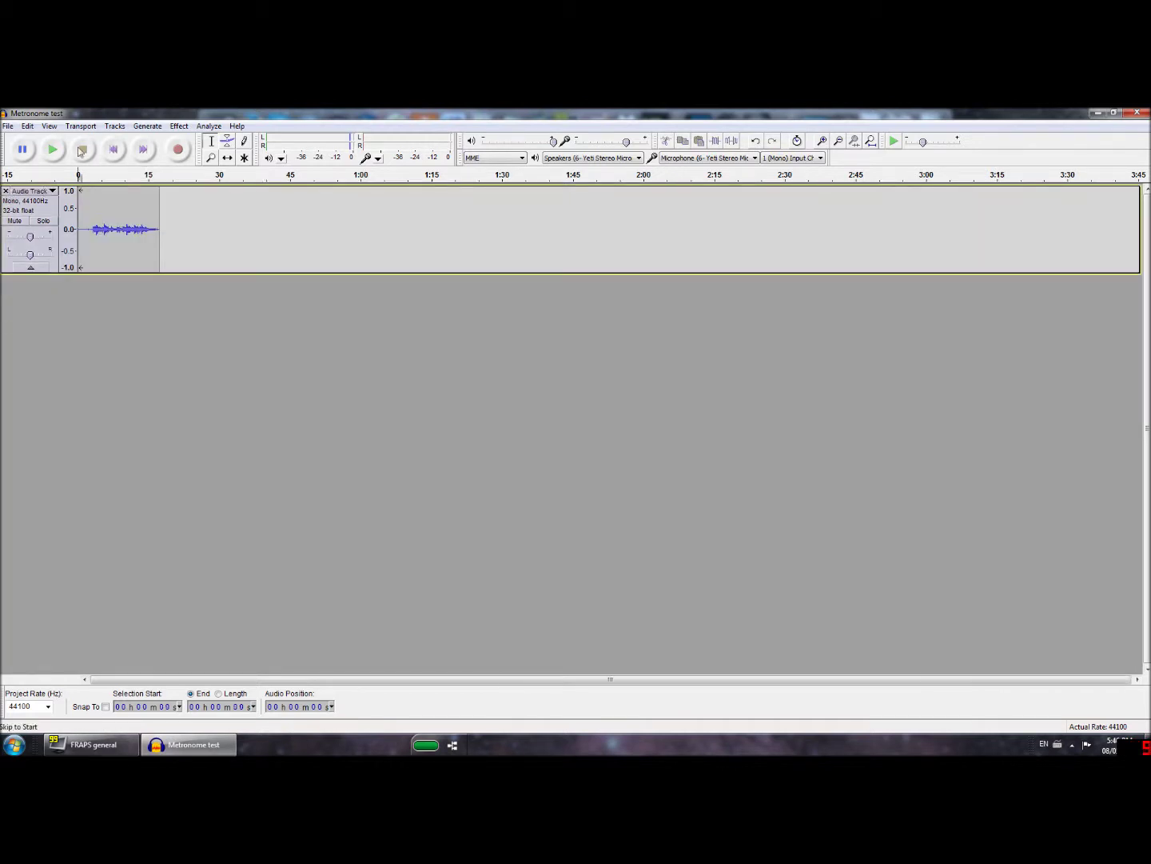
left_click(53, 151)
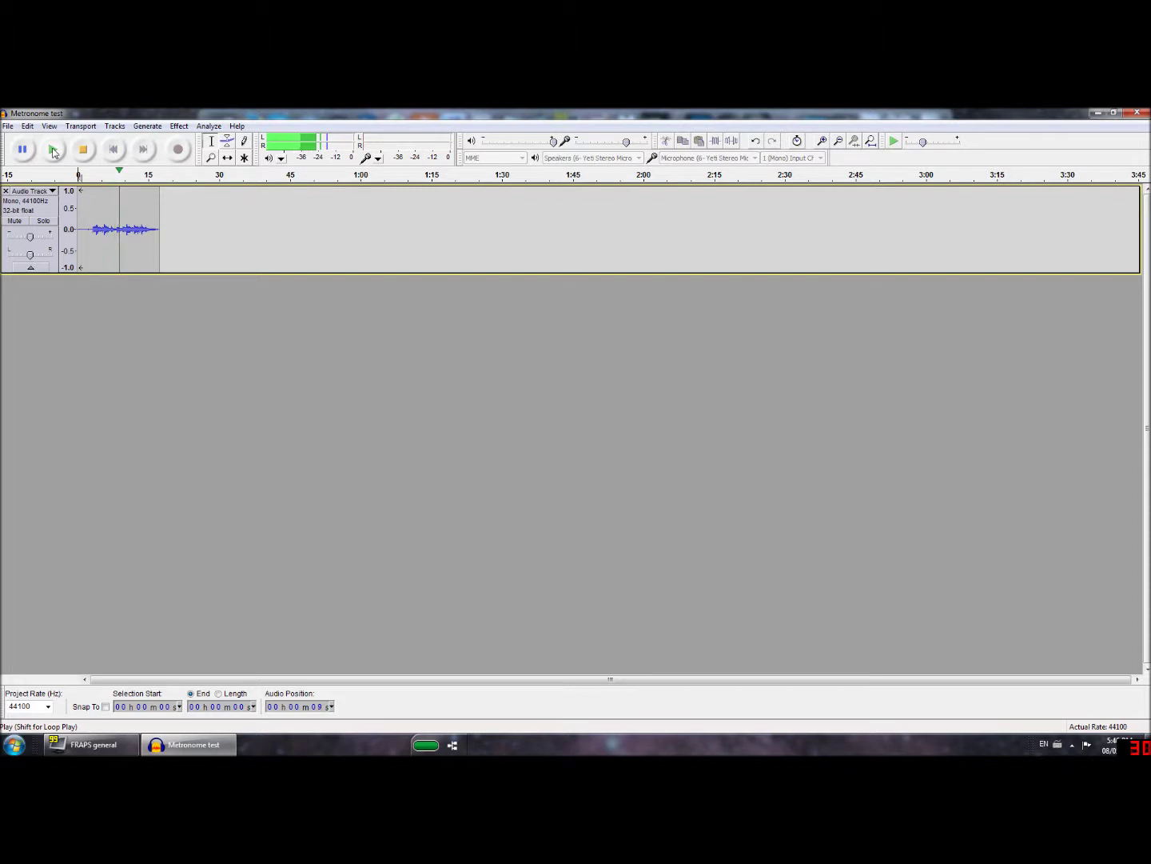
left_click(83, 150)
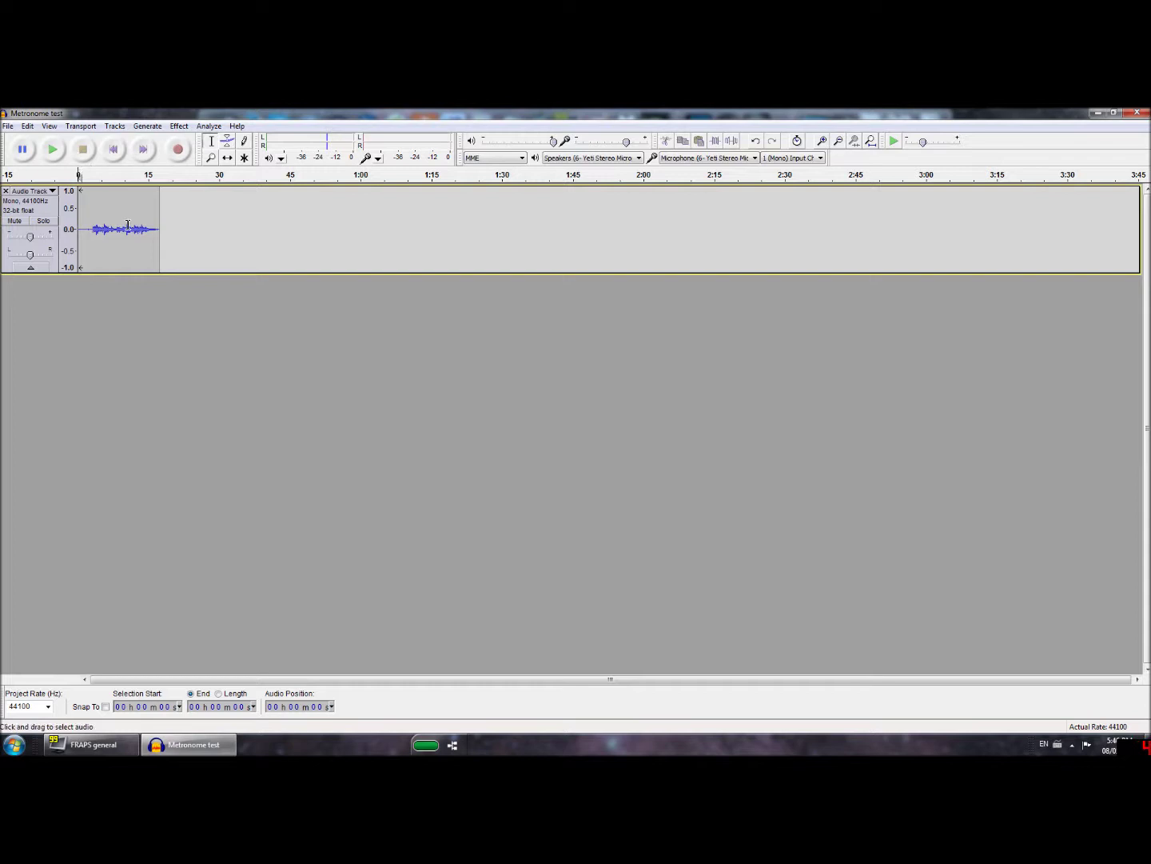
Step: Select about the first 2 seconds of the recorded track and play the selection
left_click(87, 232)
left_click_drag(73, 232, 76, 232)
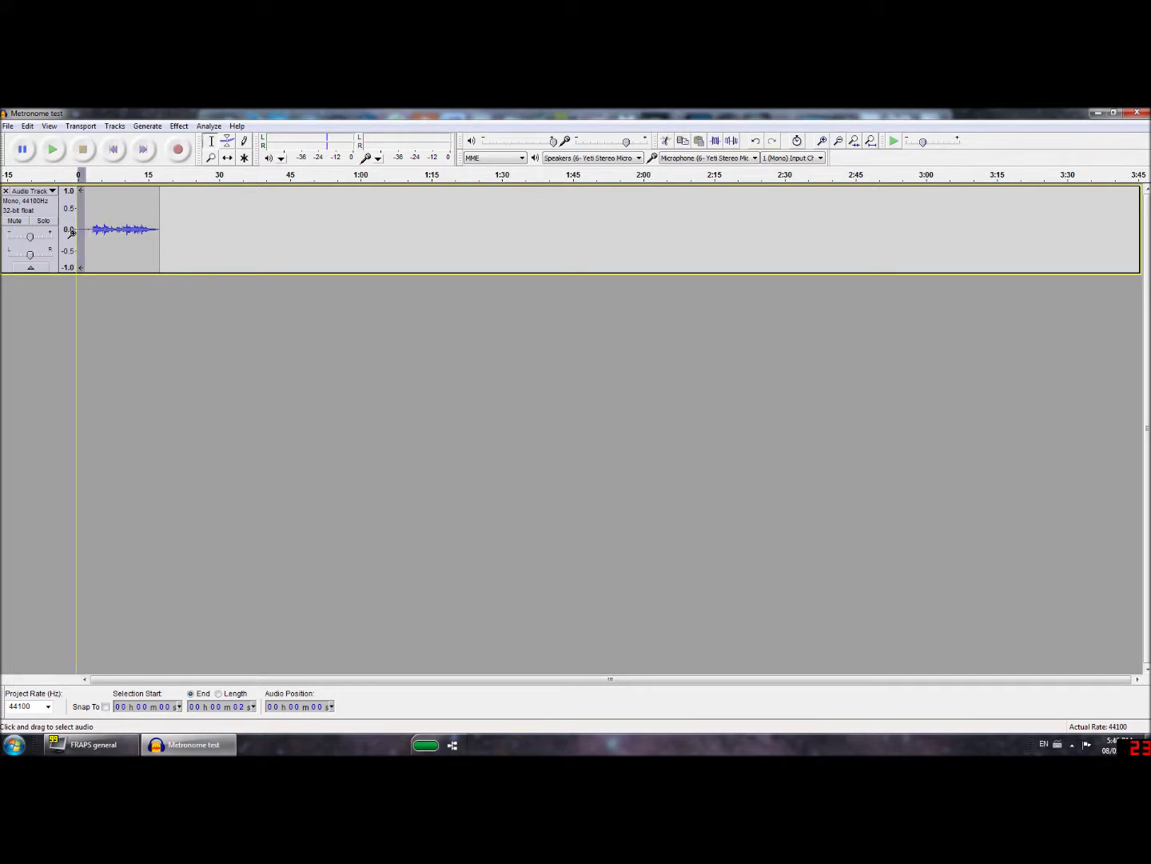
left_click(53, 151)
left_click(81, 150)
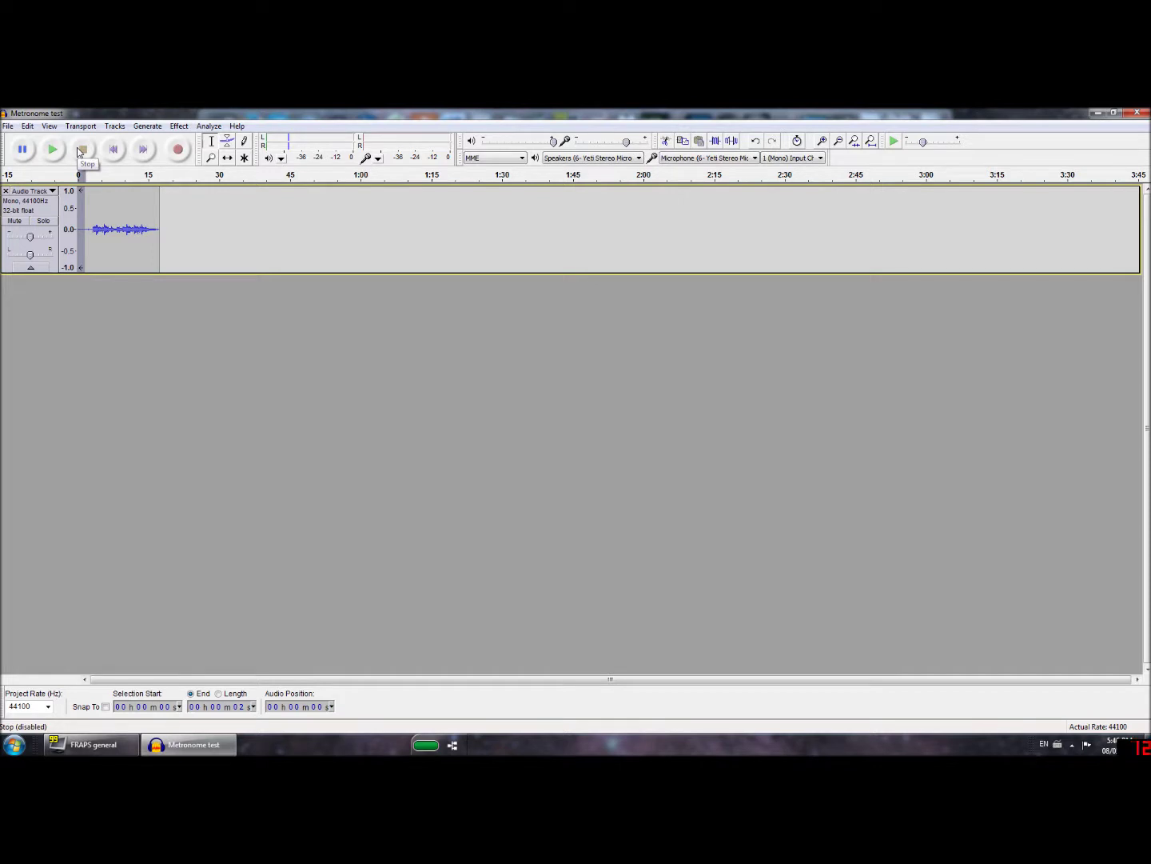
Step: Raise the system's playback volume
key("XF86AudioRaiseVolume")
key("XF86AudioRaiseVolume")
key("XF86AudioRaiseVolume")
key("XF86AudioRaiseVolume")
key("XF86AudioRaiseVolume")
key("XF86AudioRaiseVolume")
key("XF86AudioRaiseVolume")
key("XF86AudioRaiseVolume")
key("XF86AudioRaiseVolume")
key("XF86AudioRaiseVolume")
key("XF86AudioRaiseVolume")
key("XF86AudioRaiseVolume")
key("XF86AudioRaiseVolume")
key("XF86AudioRaiseVolume")
key("XF86AudioRaiseVolume")
key("XF86AudioRaiseVolume")
key("XF86AudioRaiseVolume")
key("XF86AudioRaiseVolume")
key("XF86AudioRaiseVolume")
key("XF86AudioRaiseVolume")
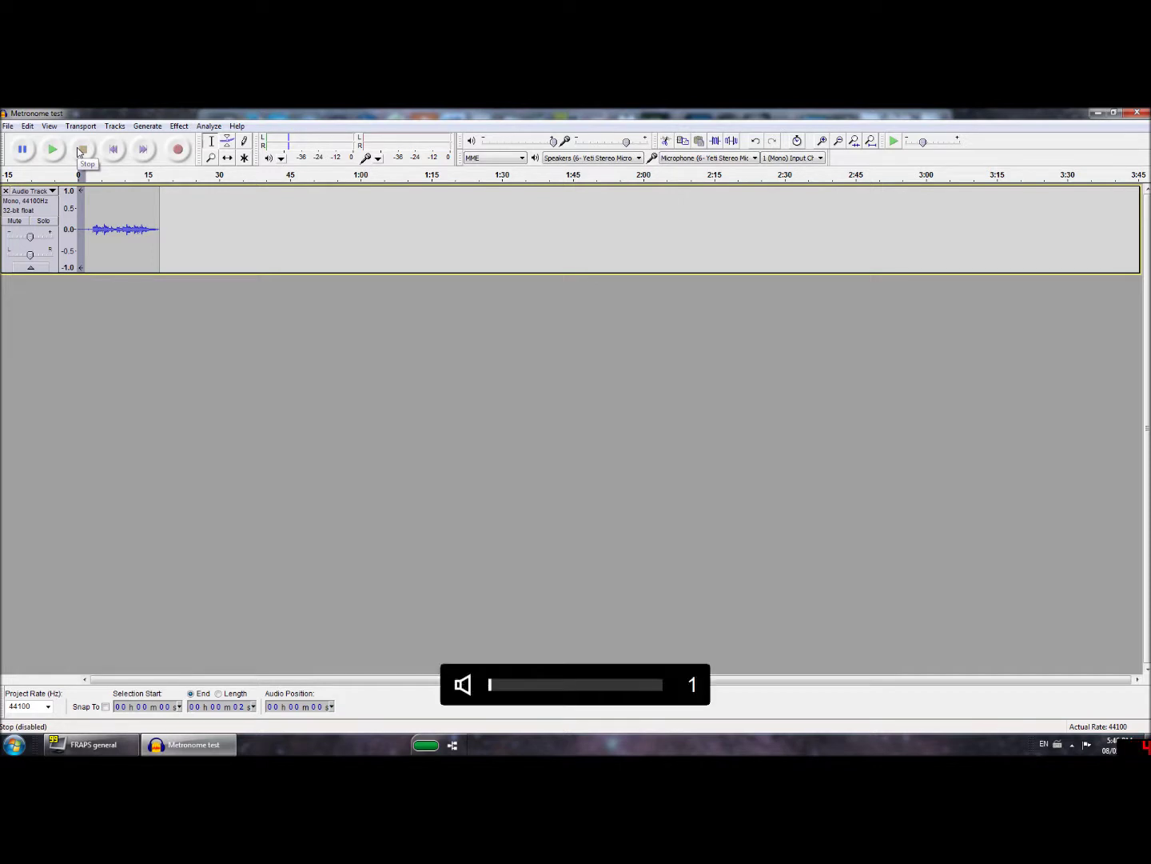
key("XF86AudioRaiseVolume")
key("XF86AudioRaiseVolume")
key("XF86AudioRaiseVolume")
key("XF86AudioRaiseVolume")
key("XF86AudioRaiseVolume")
key("XF86AudioRaiseVolume")
key("XF86AudioRaiseVolume")
key("XF86AudioRaiseVolume")
key("XF86AudioRaiseVolume")
key("XF86AudioRaiseVolume")
key("XF86AudioRaiseVolume")
key("XF86AudioRaiseVolume")
key("XF86AudioRaiseVolume")
key("XF86AudioRaiseVolume")
key("XF86AudioRaiseVolume")
key("XF86AudioRaiseVolume")
key("XF86AudioRaiseVolume")
key("XF86AudioRaiseVolume")
key("XF86AudioRaiseVolume")
key("XF86AudioRaiseVolume")
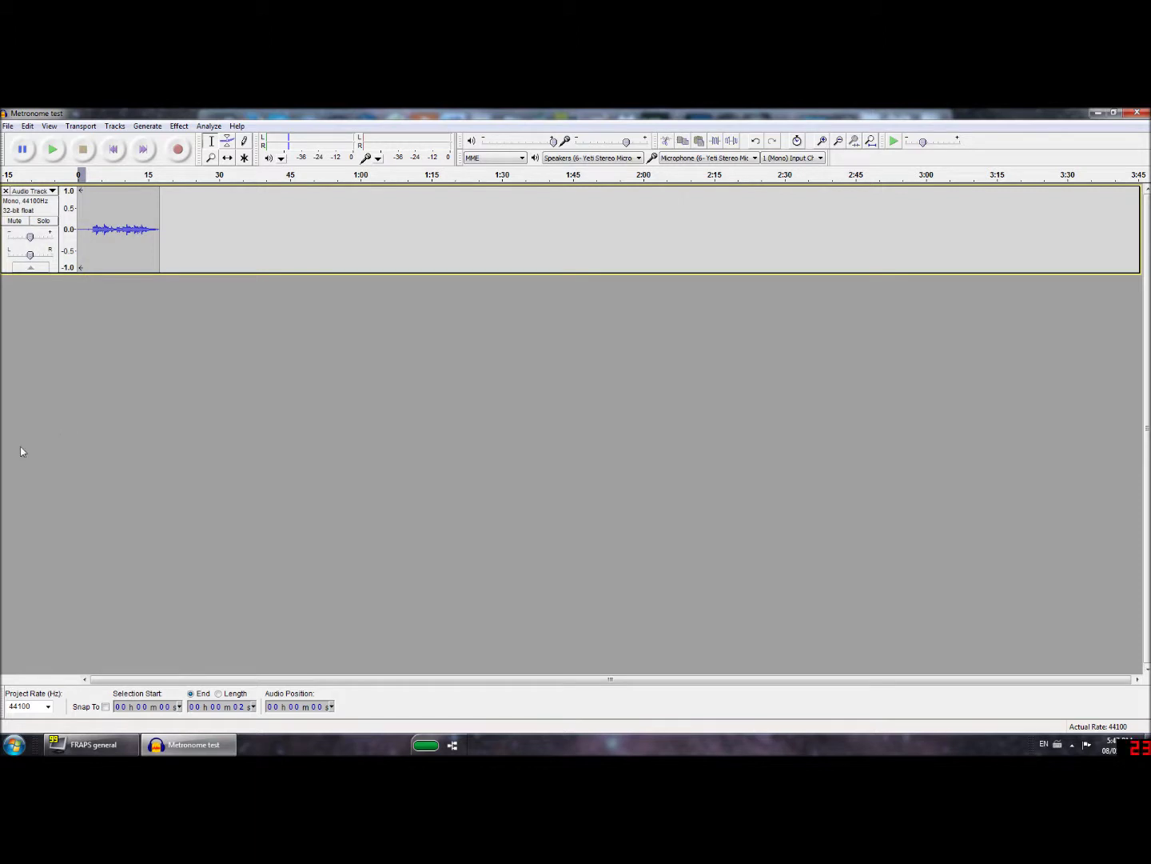
Step: Save the project as Metronome test.aup in the Music Stuff folder and save it over the same file once more
left_click(9, 125)
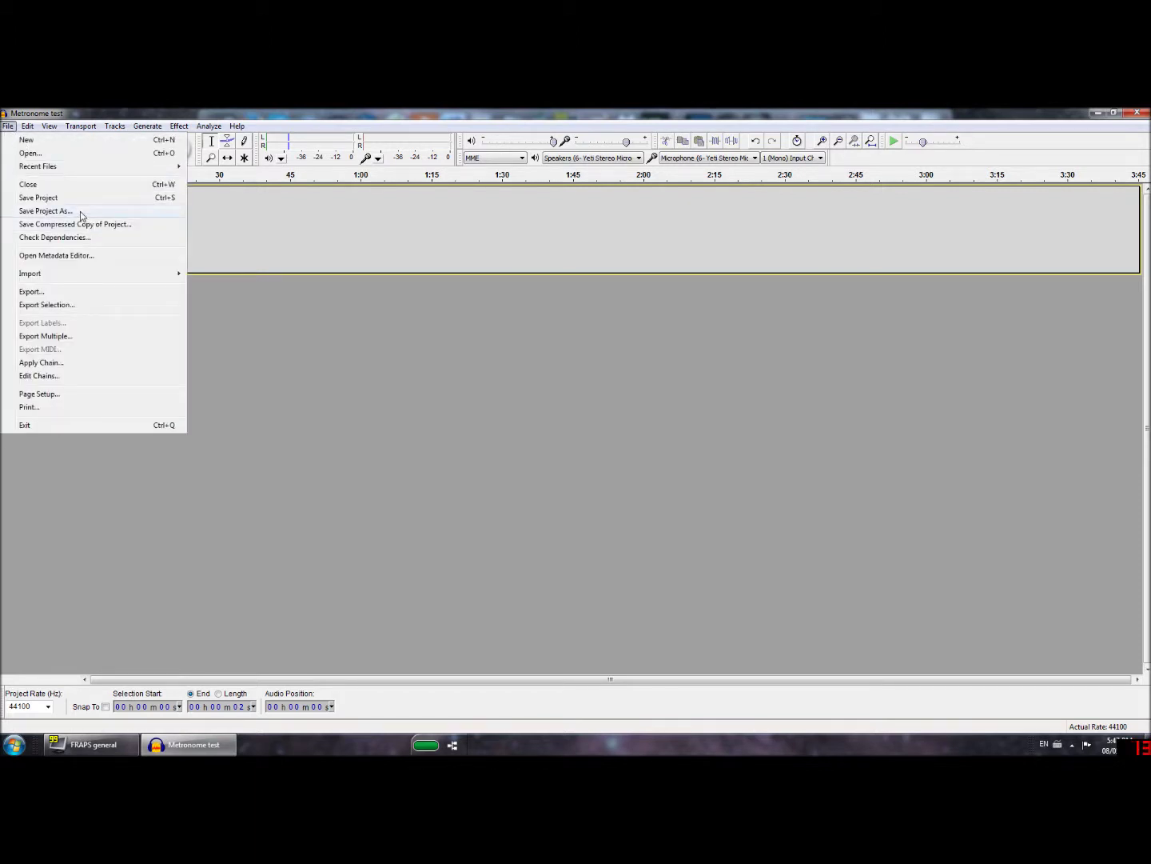
left_click(79, 212)
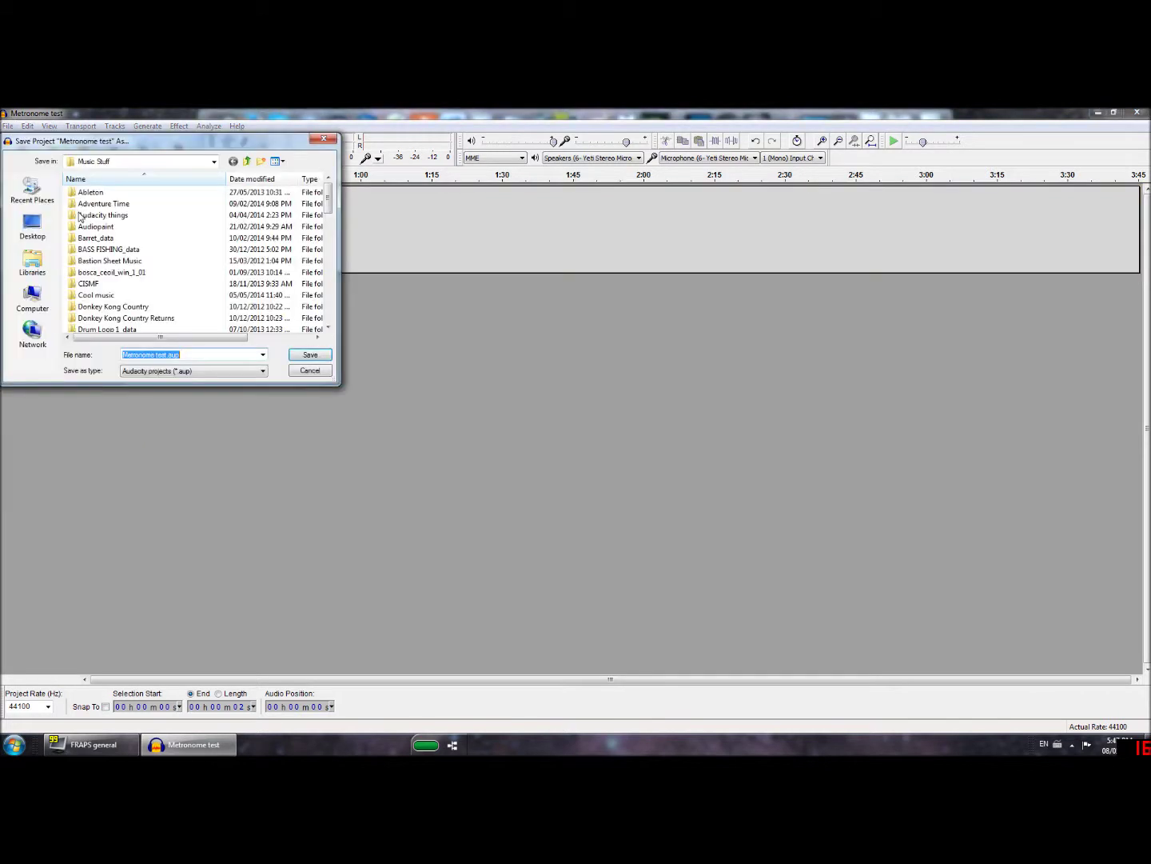
left_click(293, 353)
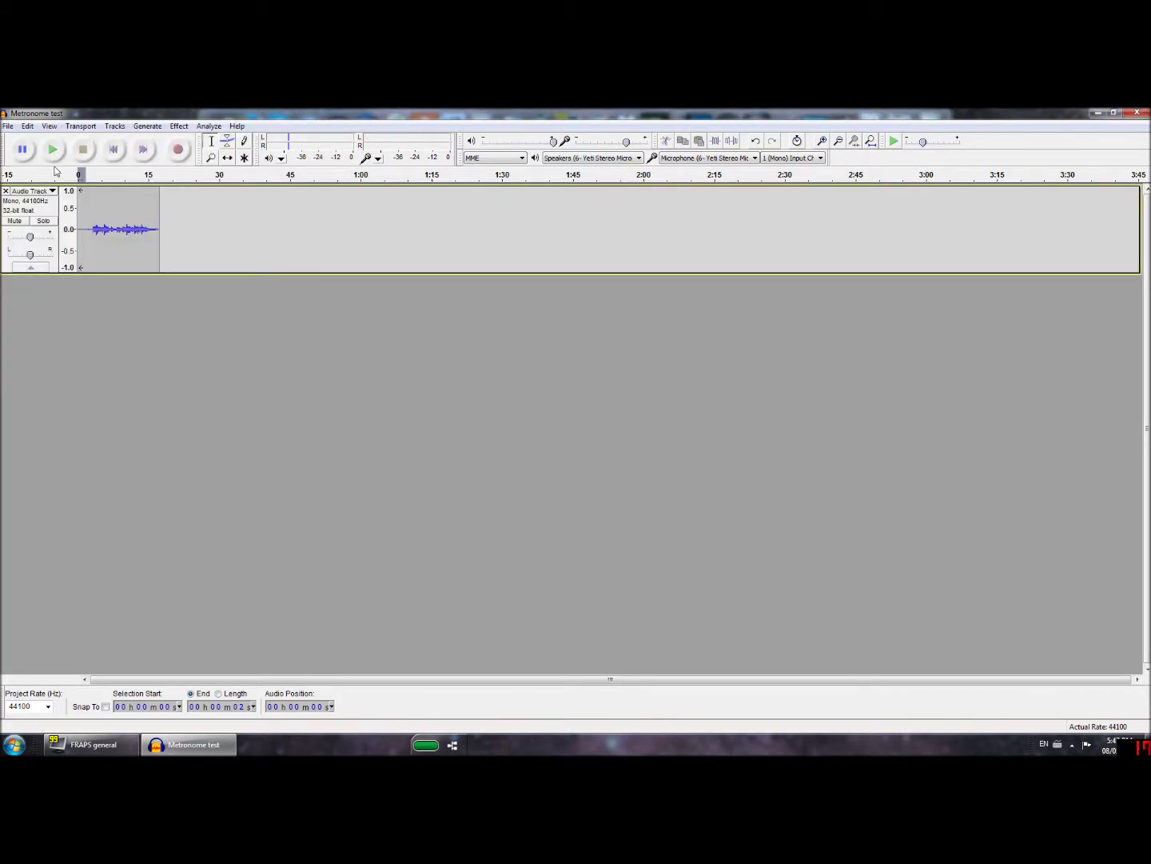
left_click(8, 126)
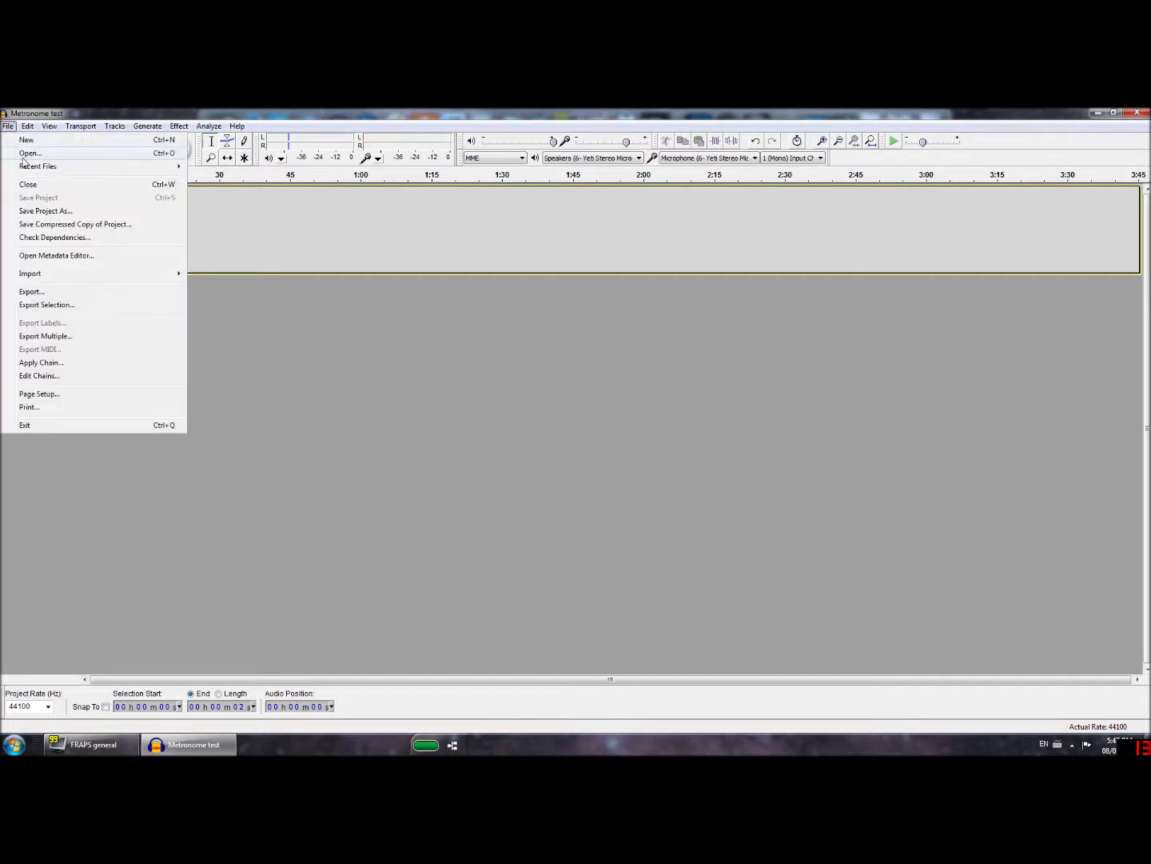
left_click(56, 211)
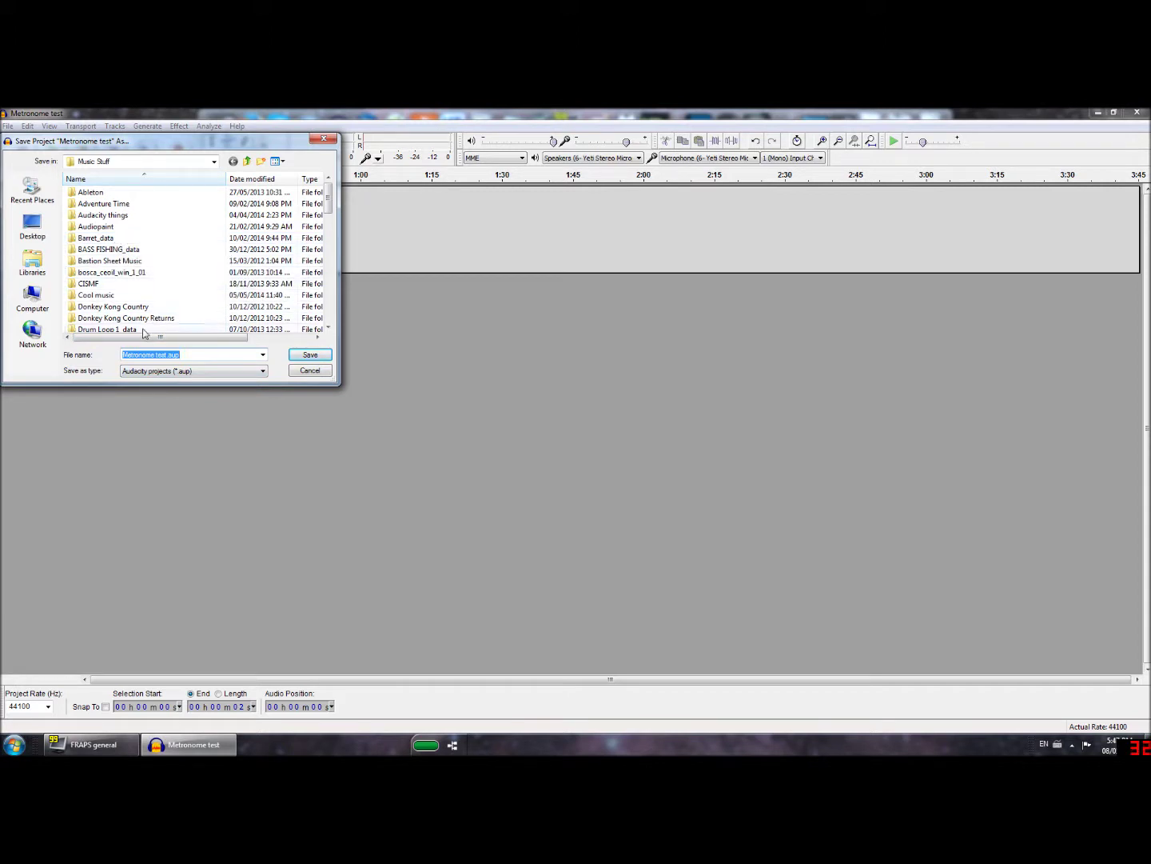
mouse_move(328, 199)
left_mouse_down()
mouse_move(330, 213)
mouse_move(329, 202)
left_mouse_up()
left_click(309, 356)
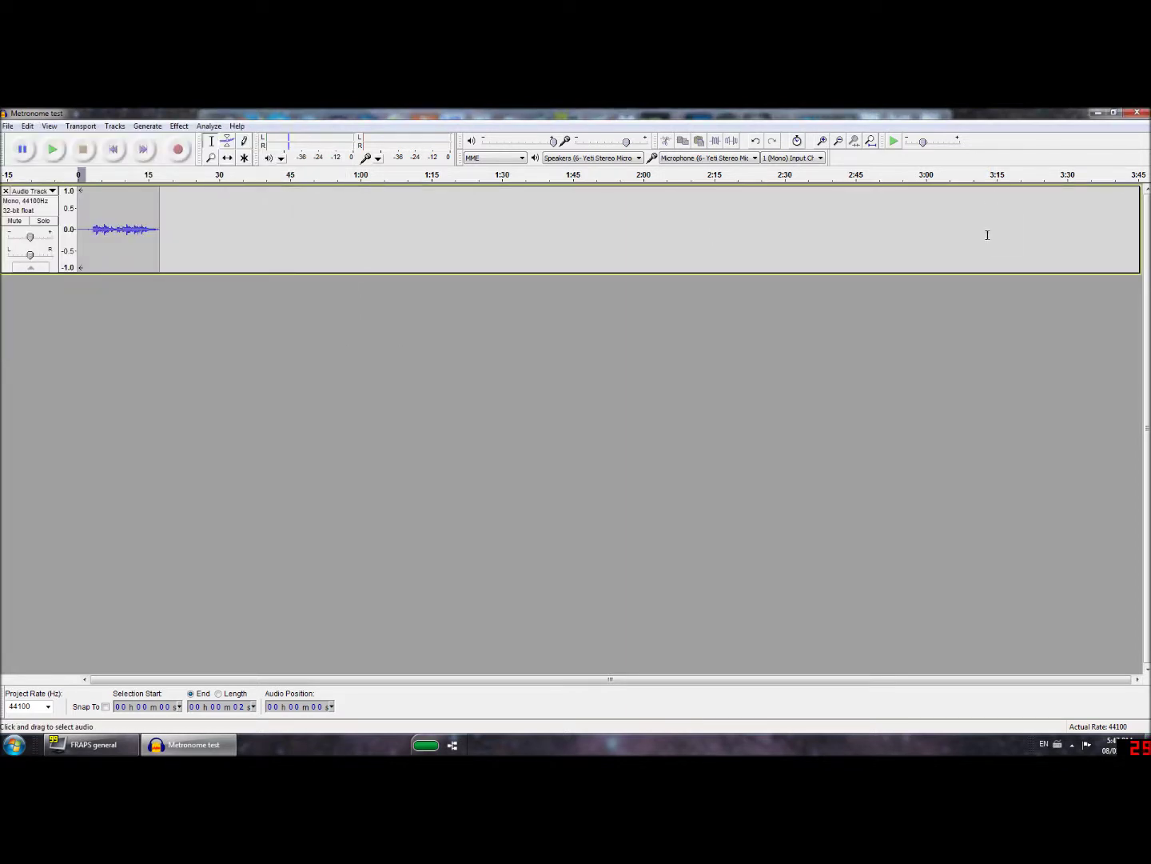
Step: Switch to the Music Stuff folder in Windows Explorer and examine the audio files inside Metronome test_data, down to e00\d00
left_click(1097, 112)
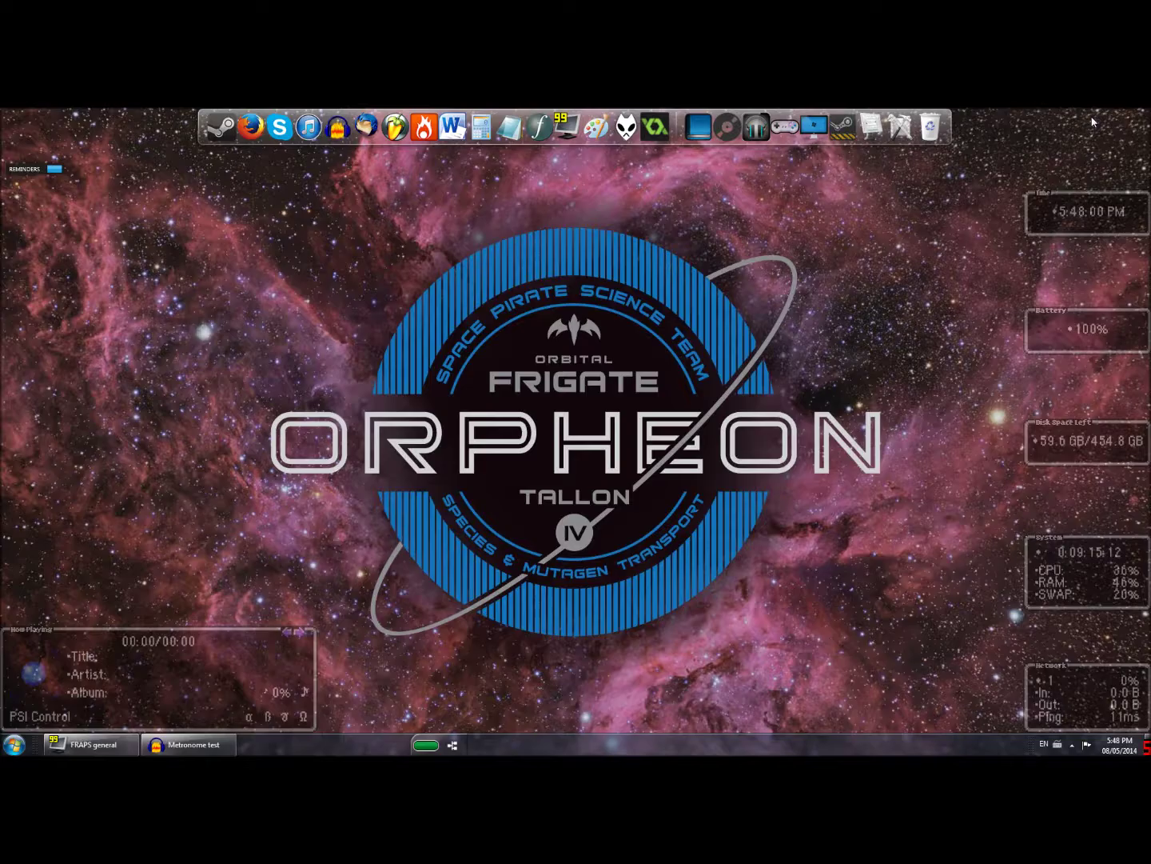
left_click(738, 137)
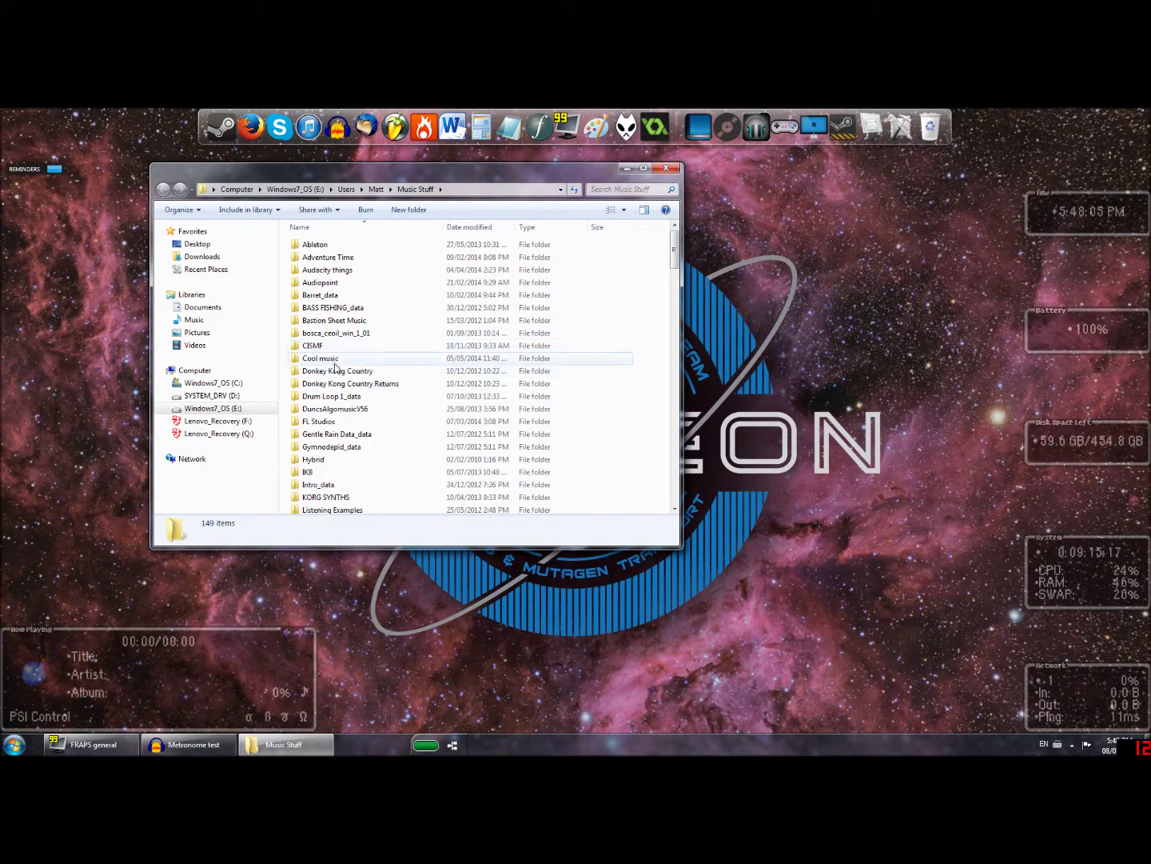
scroll(335, 378, "down", 2)
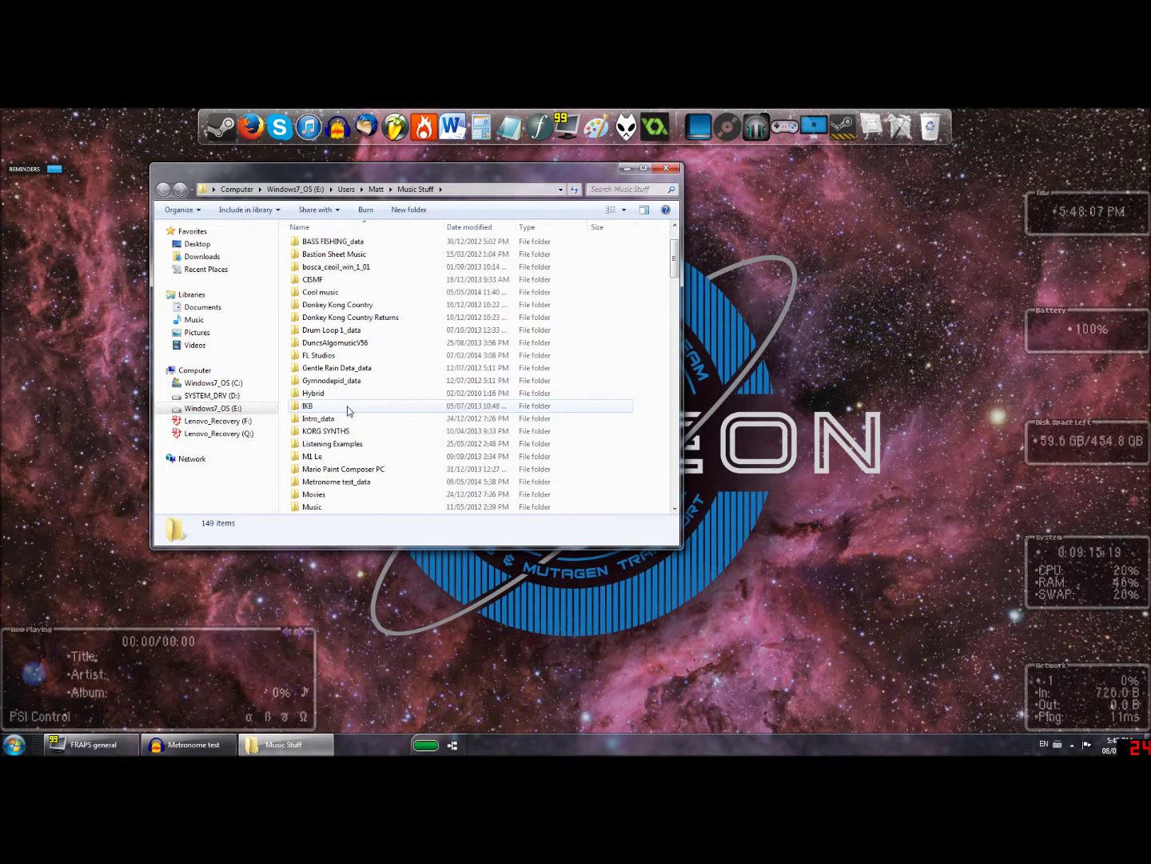
left_click(357, 484)
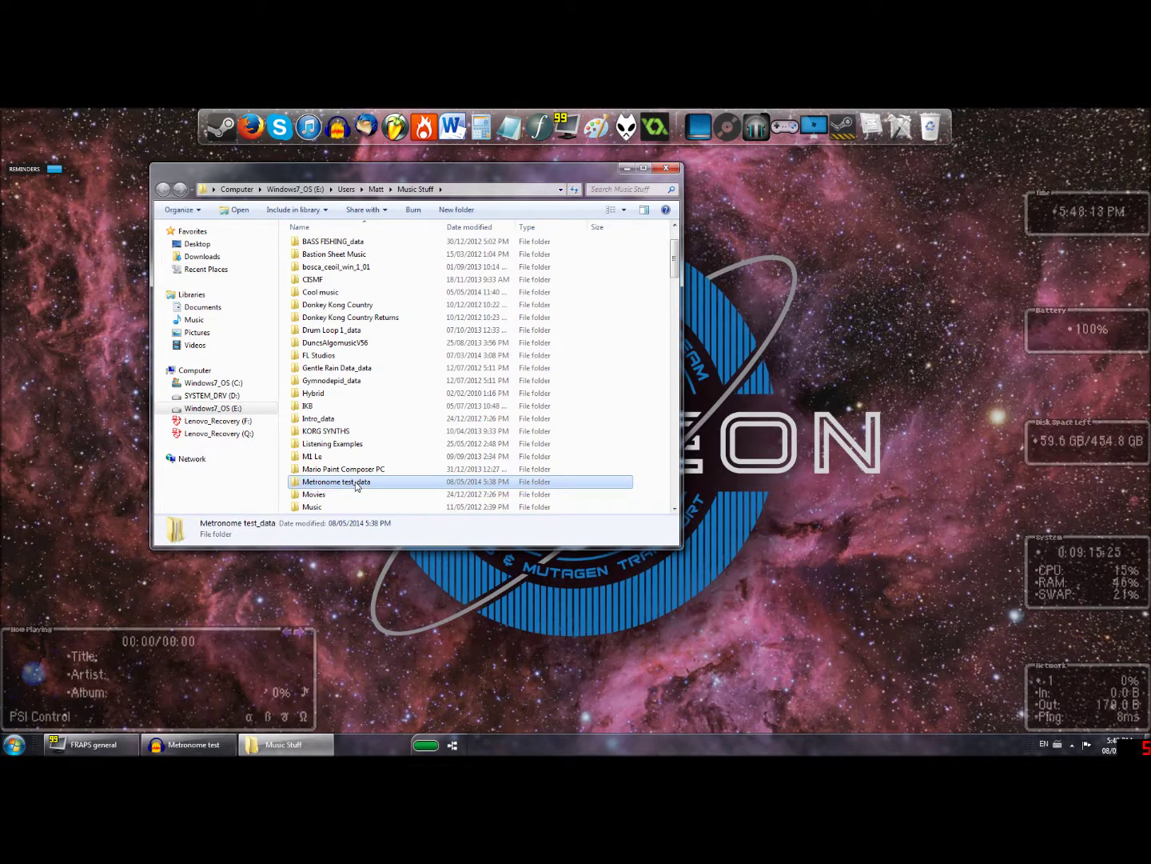
double_click(357, 485)
double_click(313, 251)
left_click(313, 254)
double_click(312, 254)
scroll(329, 386, "down", 20)
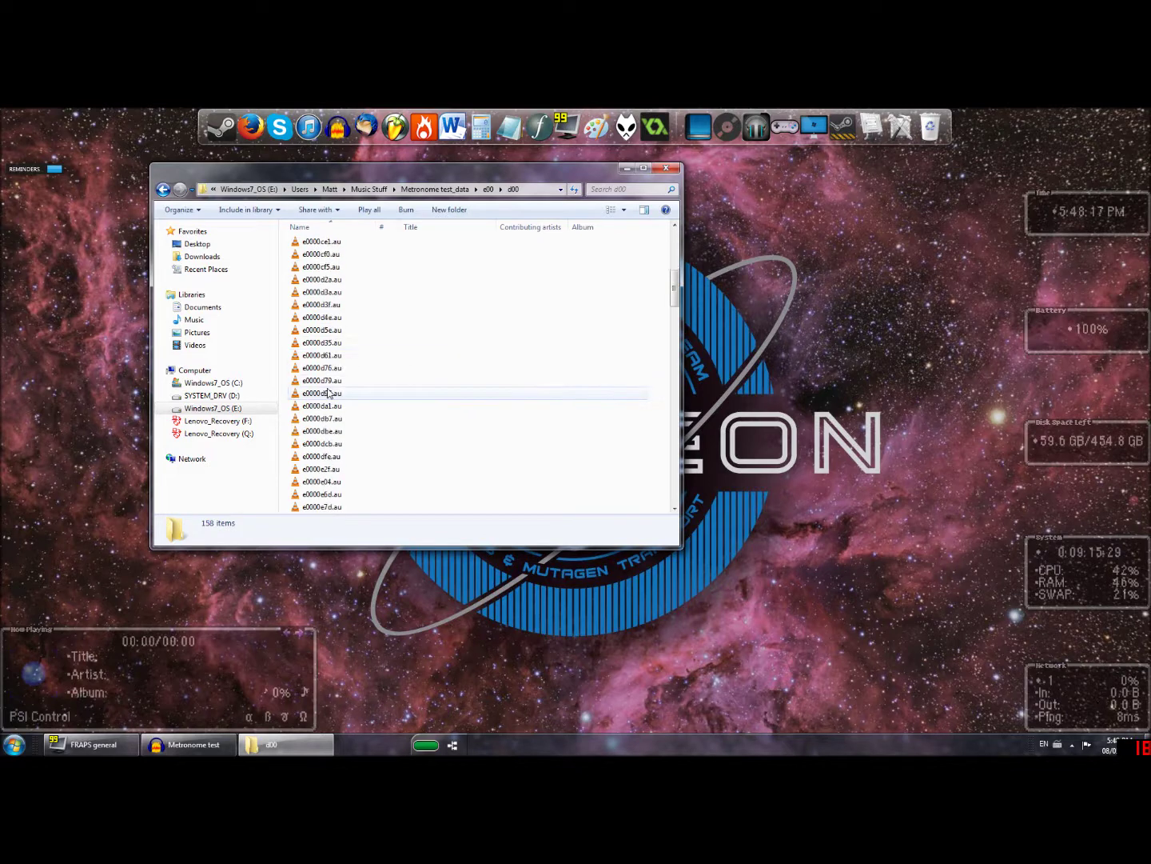
scroll(330, 393, "down", 20)
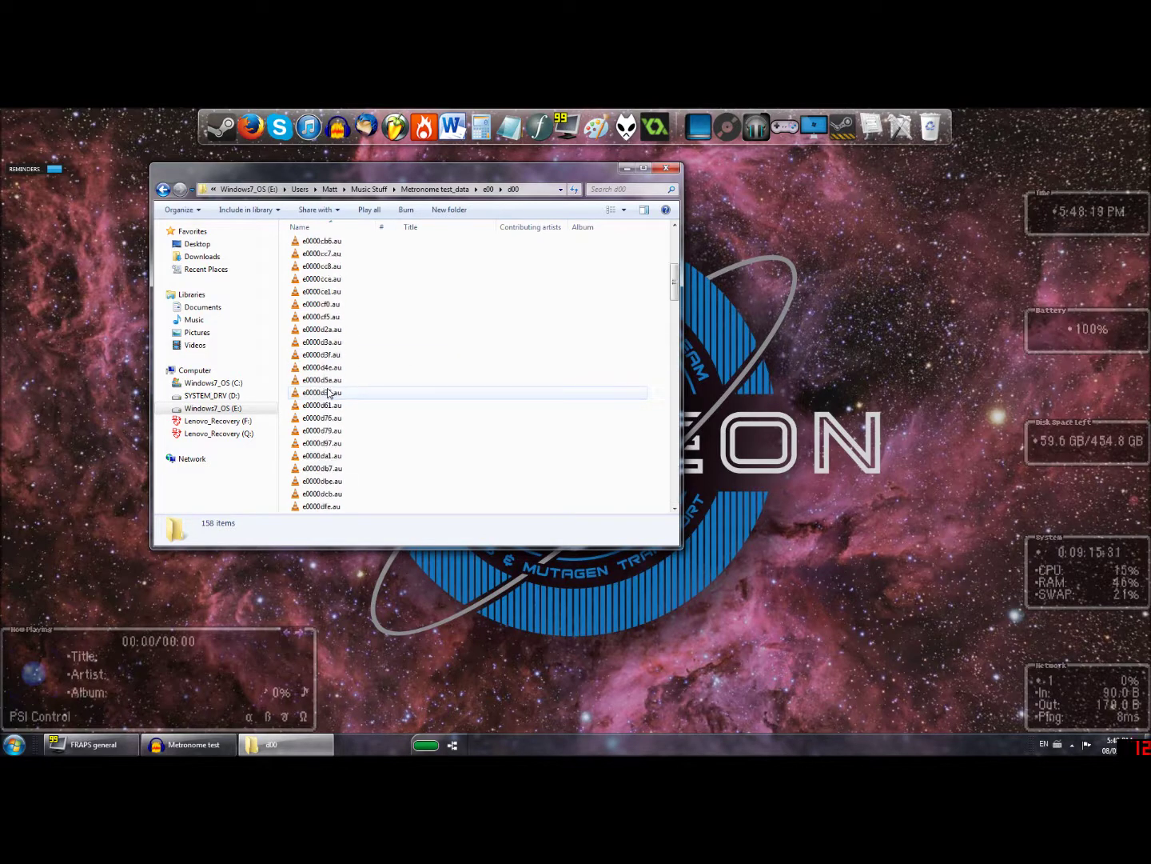
left_click(163, 190)
left_click(163, 191)
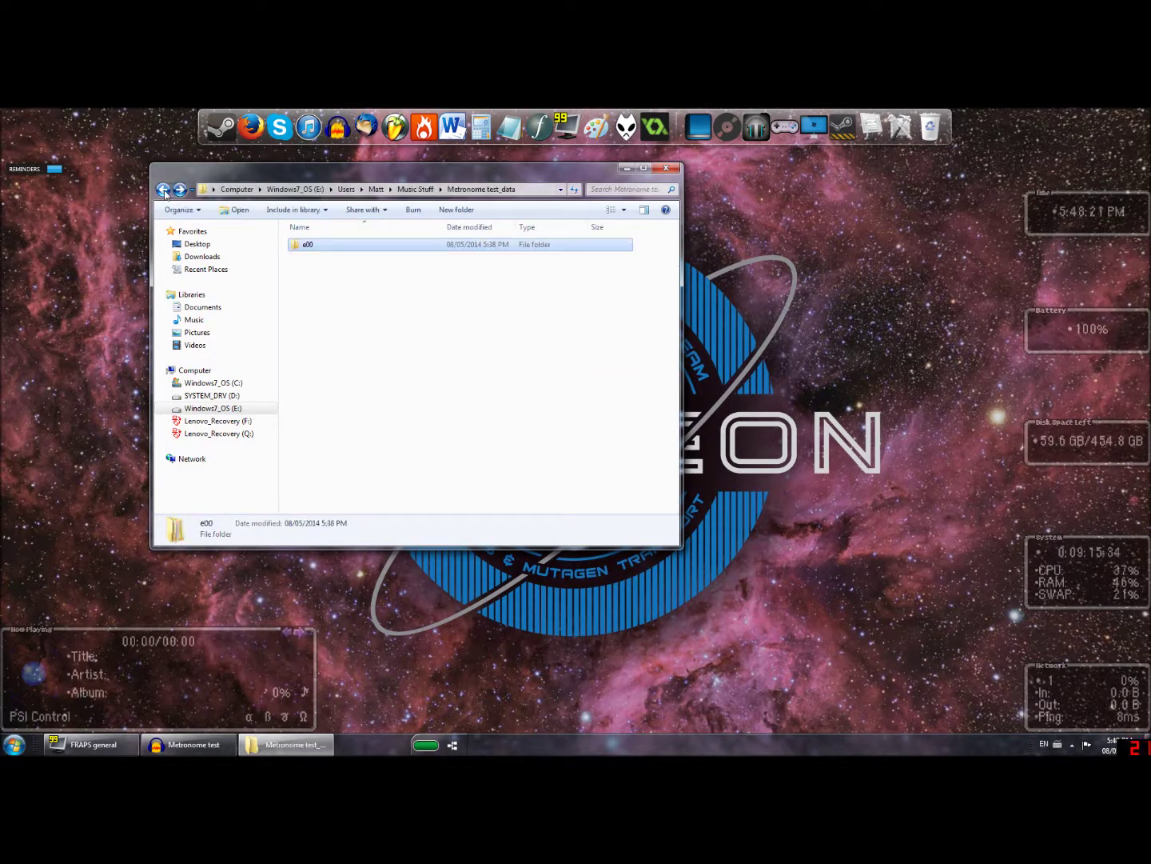
left_click(164, 190)
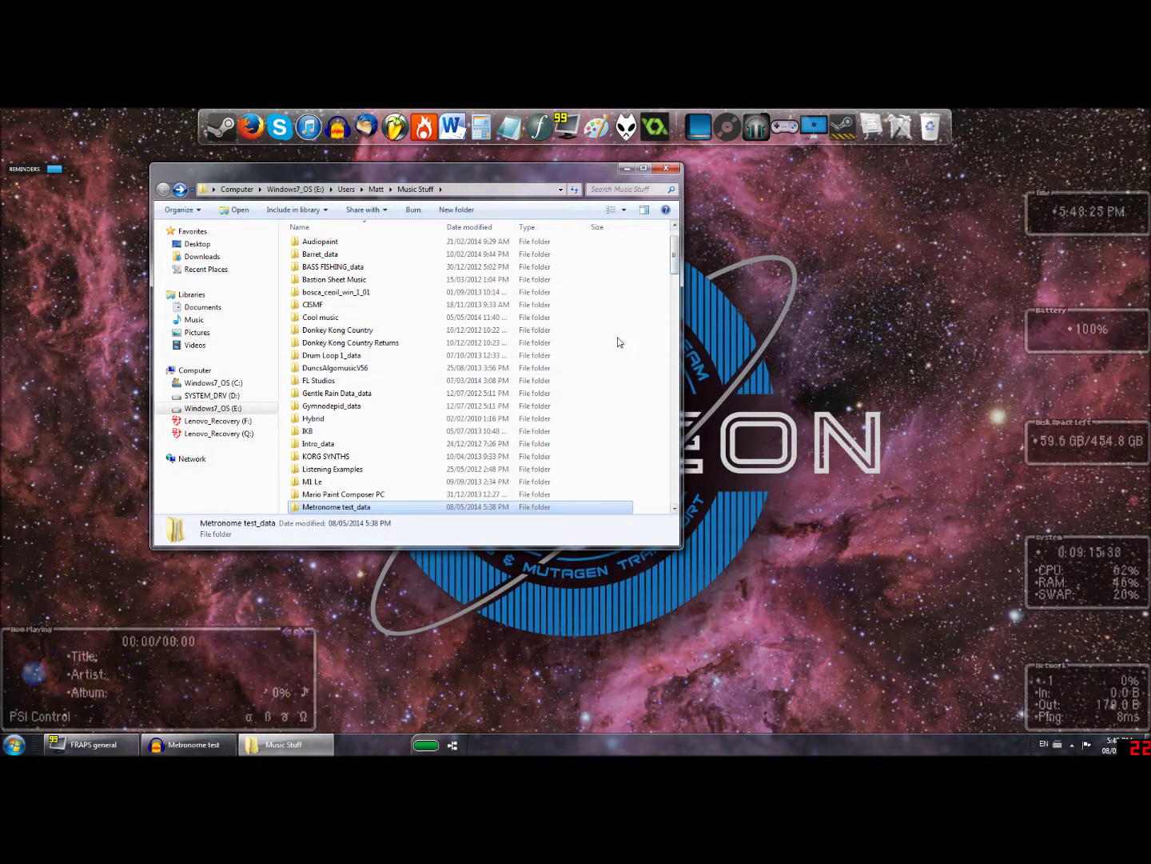
Step: Locate and select the Metronome test.aup project file in the Music Stuff folder
scroll(432, 412, "down", 2)
left_click_drag(673, 271, 671, 344)
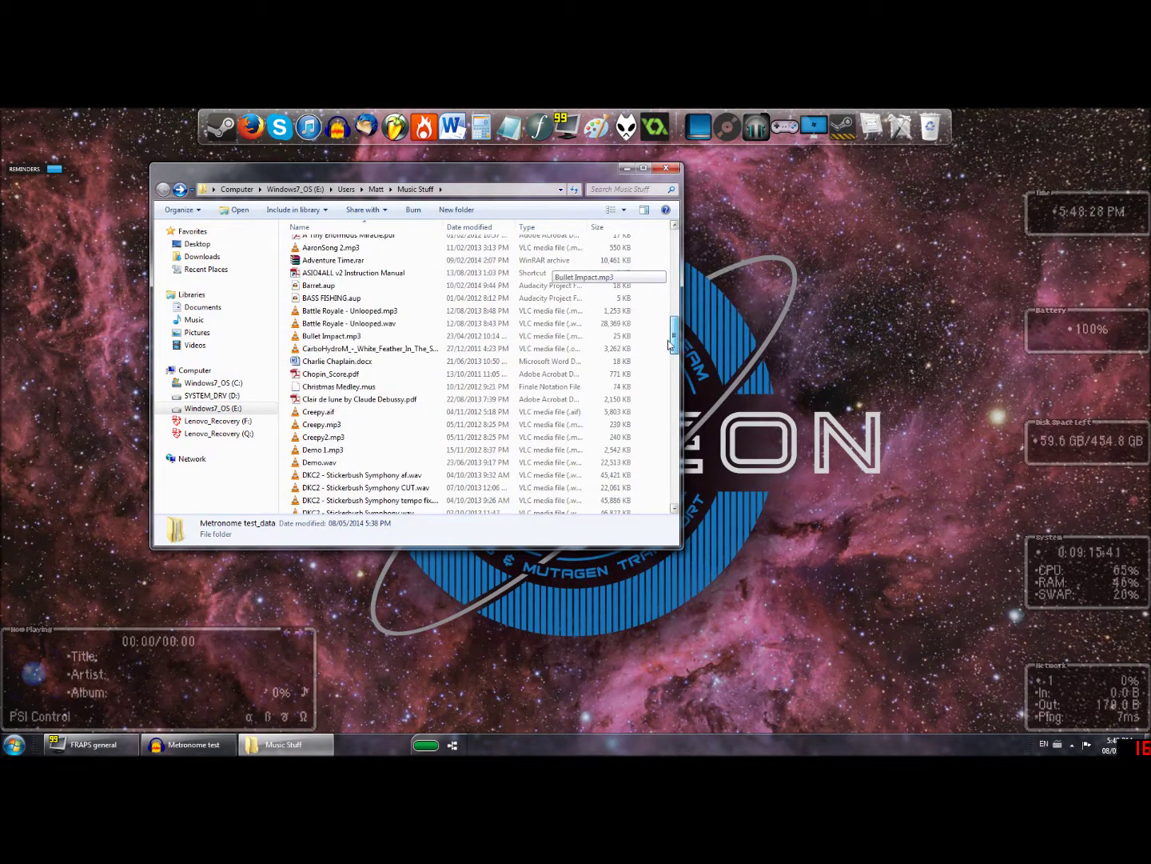
left_click(318, 412)
key("m")
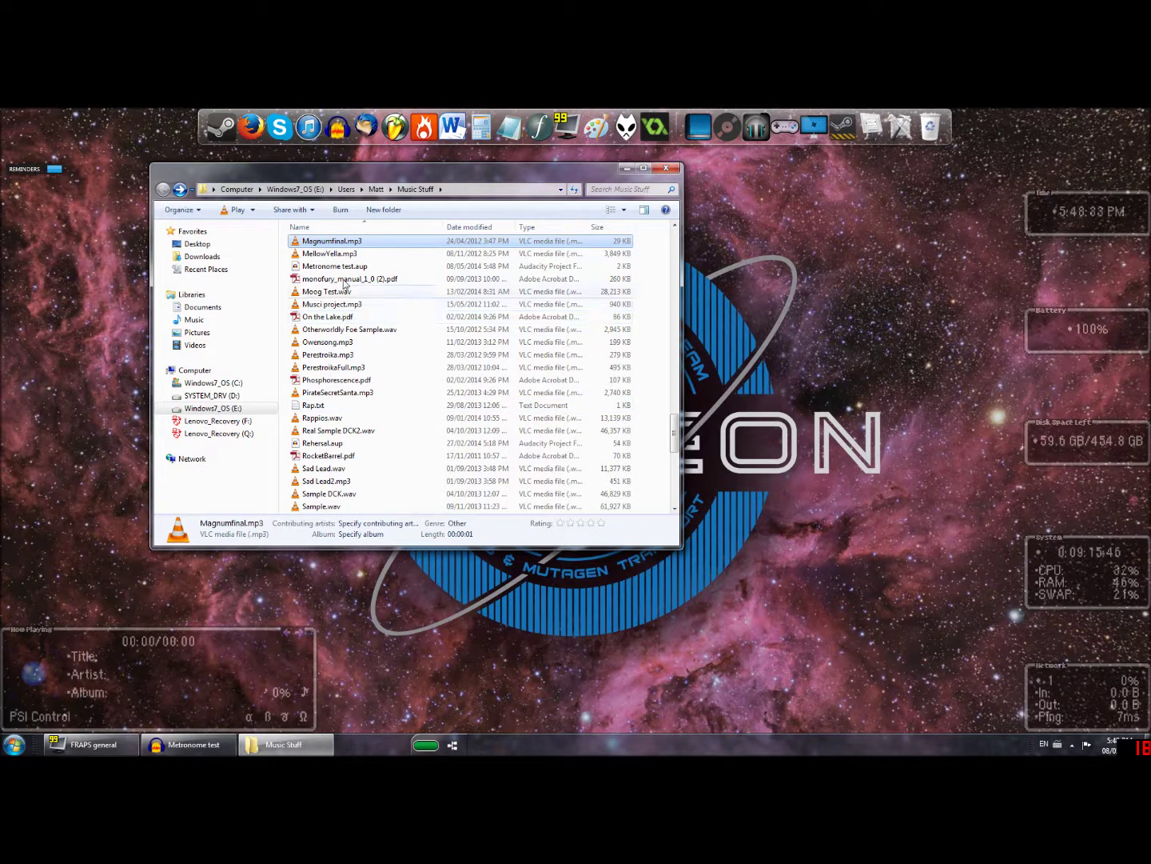
left_click(346, 267)
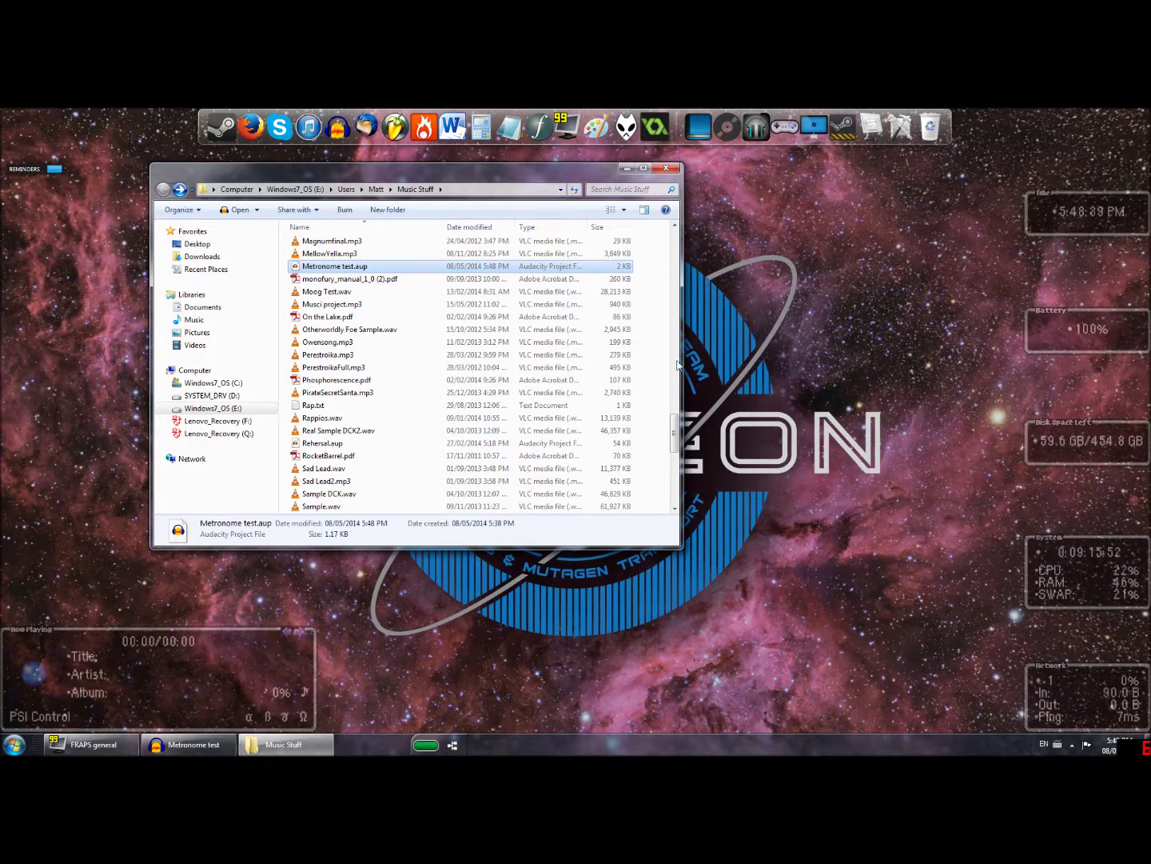
Step: Try to open Metronome test.aup from the folder and minimise the new empty project window
double_click(330, 269)
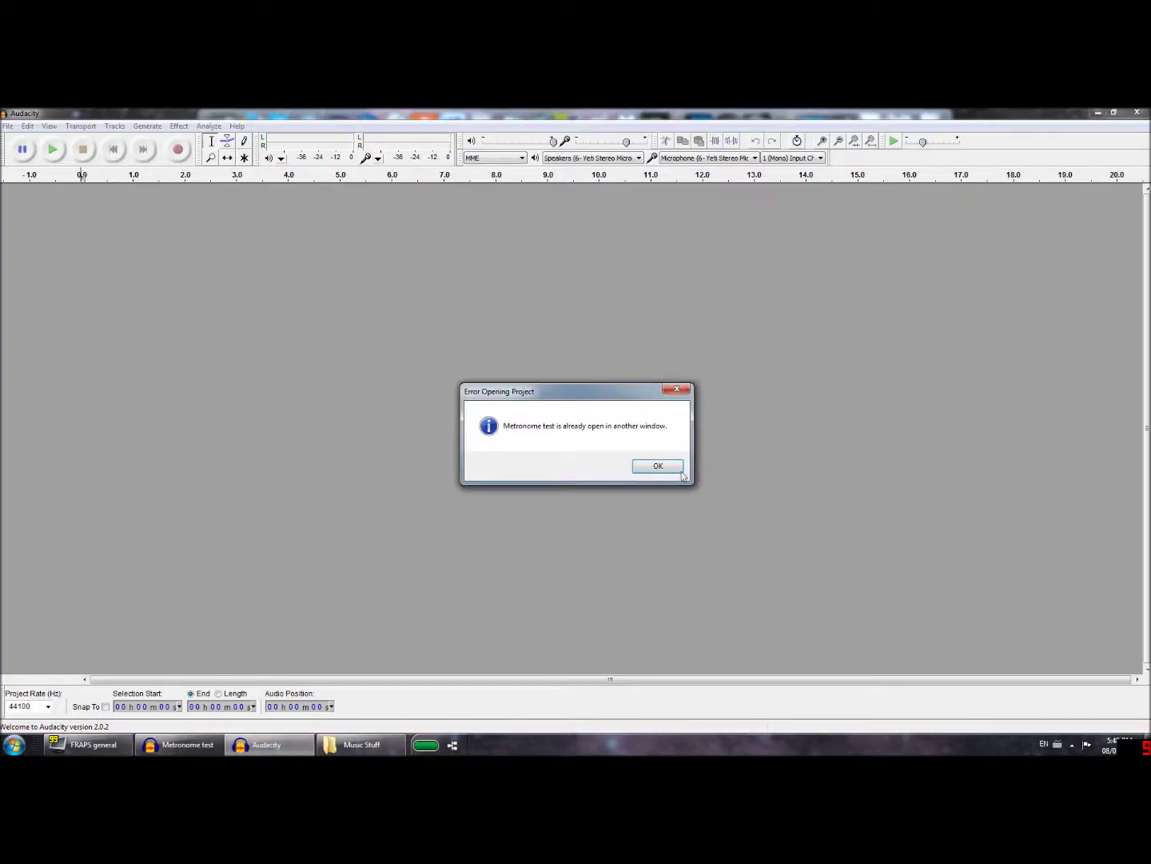
left_click(667, 471)
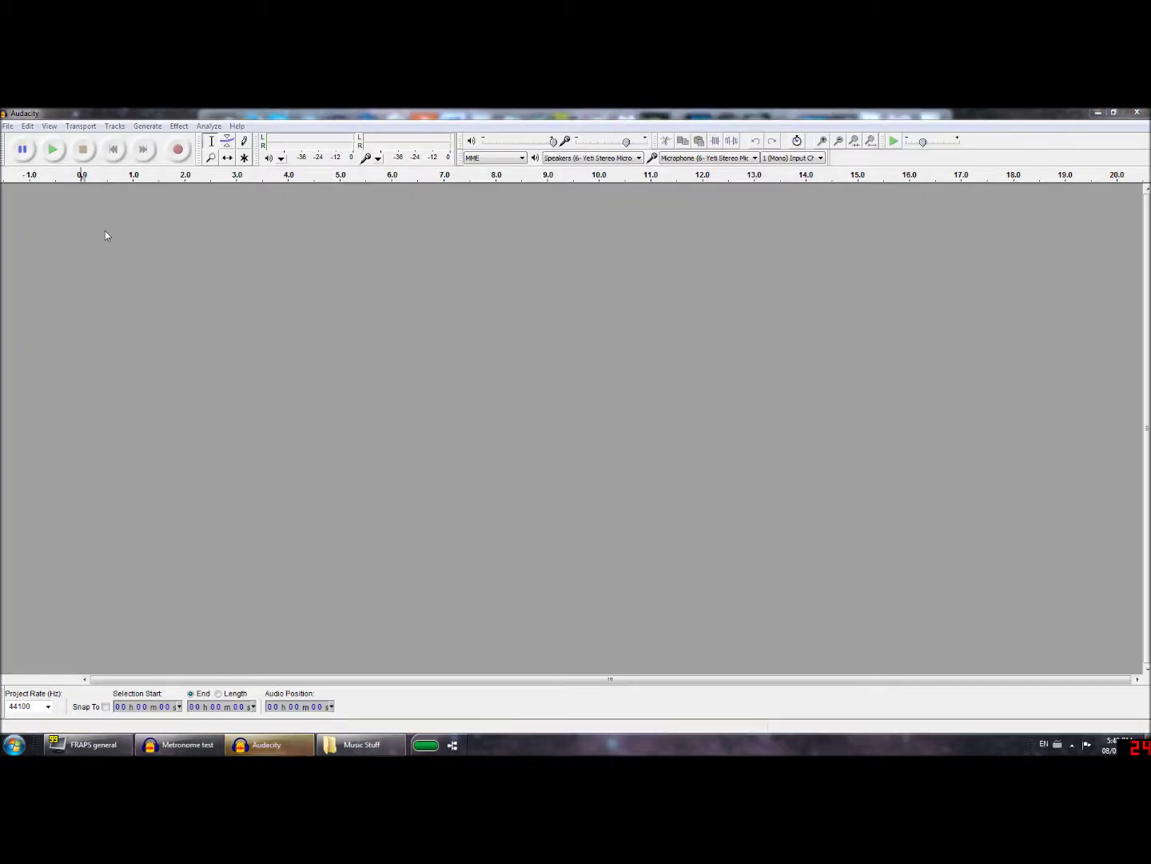
left_click(1098, 113)
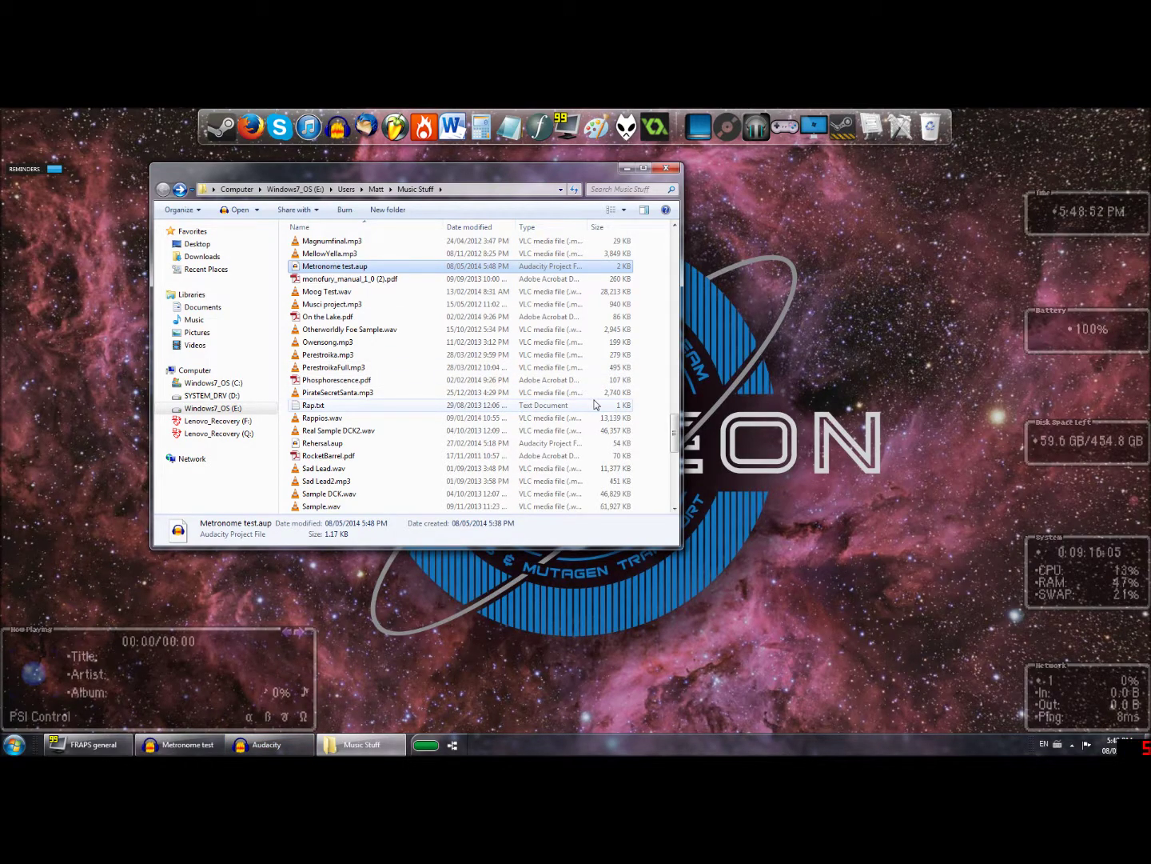
Step: Close the Music Stuff folder window and switch back to the Metronome test project in Audacity
left_click_drag(676, 437, 676, 399)
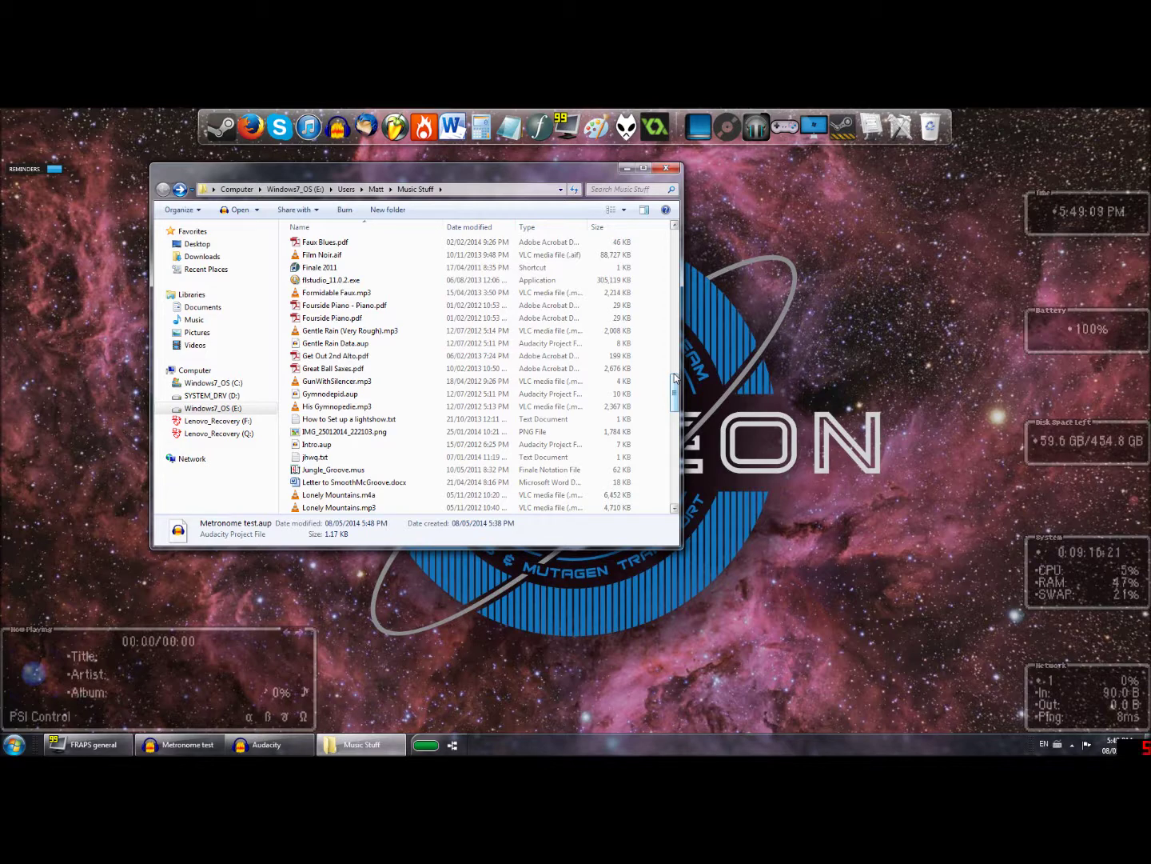
left_click(670, 169)
left_click(188, 745)
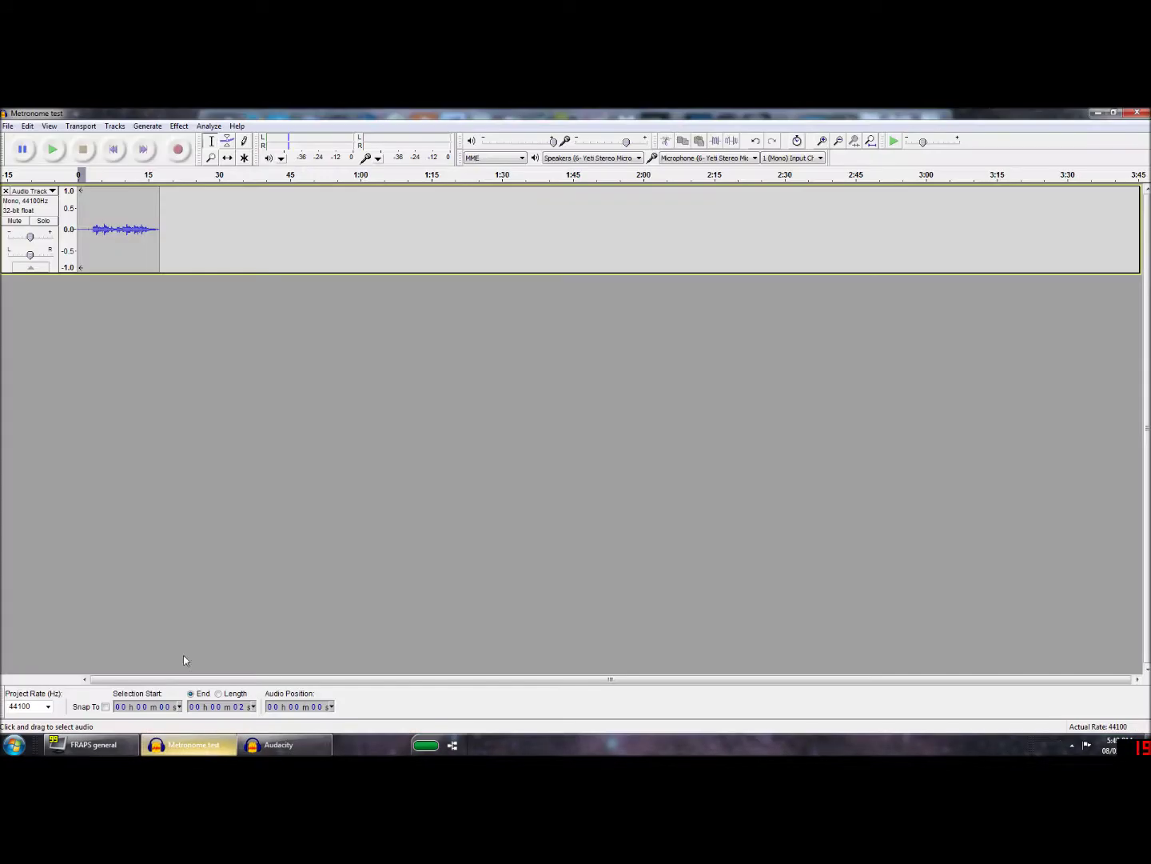
Step: Export the recording to the Desktop as an MP3 file named Metronome test
left_click(8, 126)
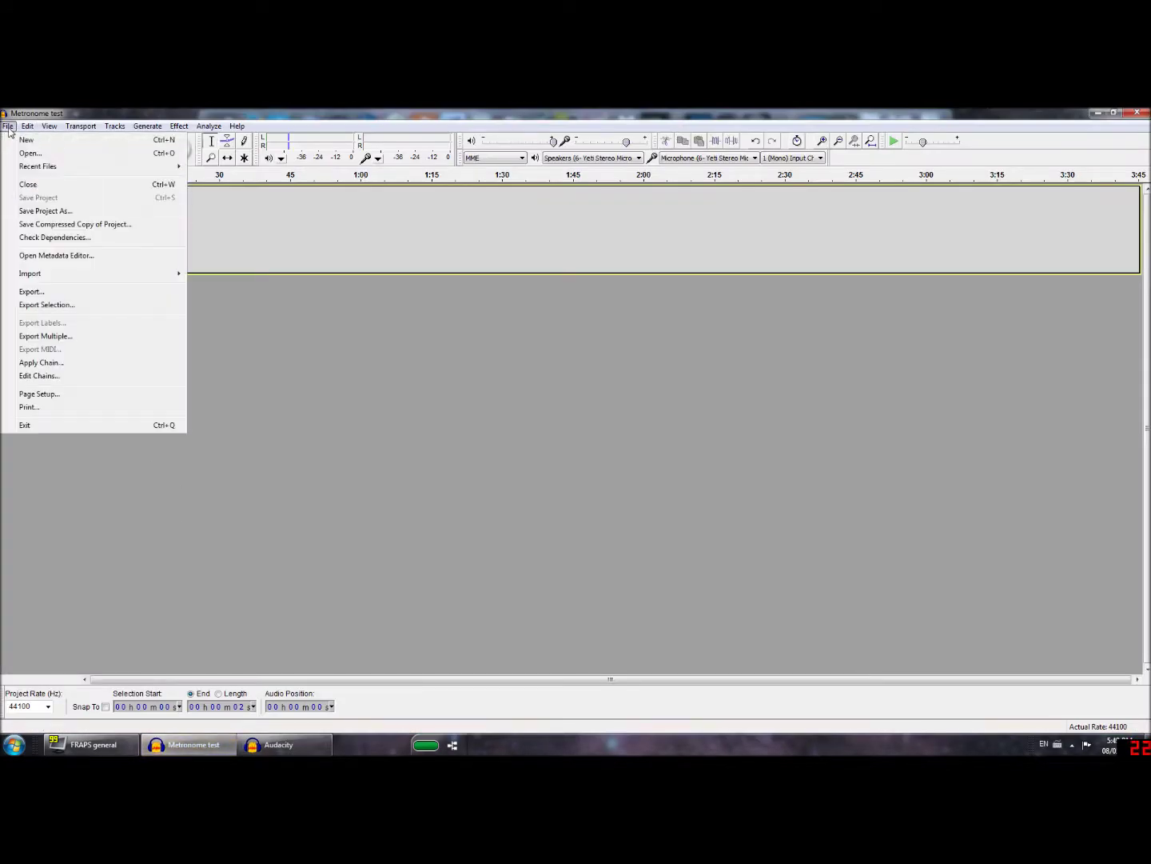
left_click(58, 293)
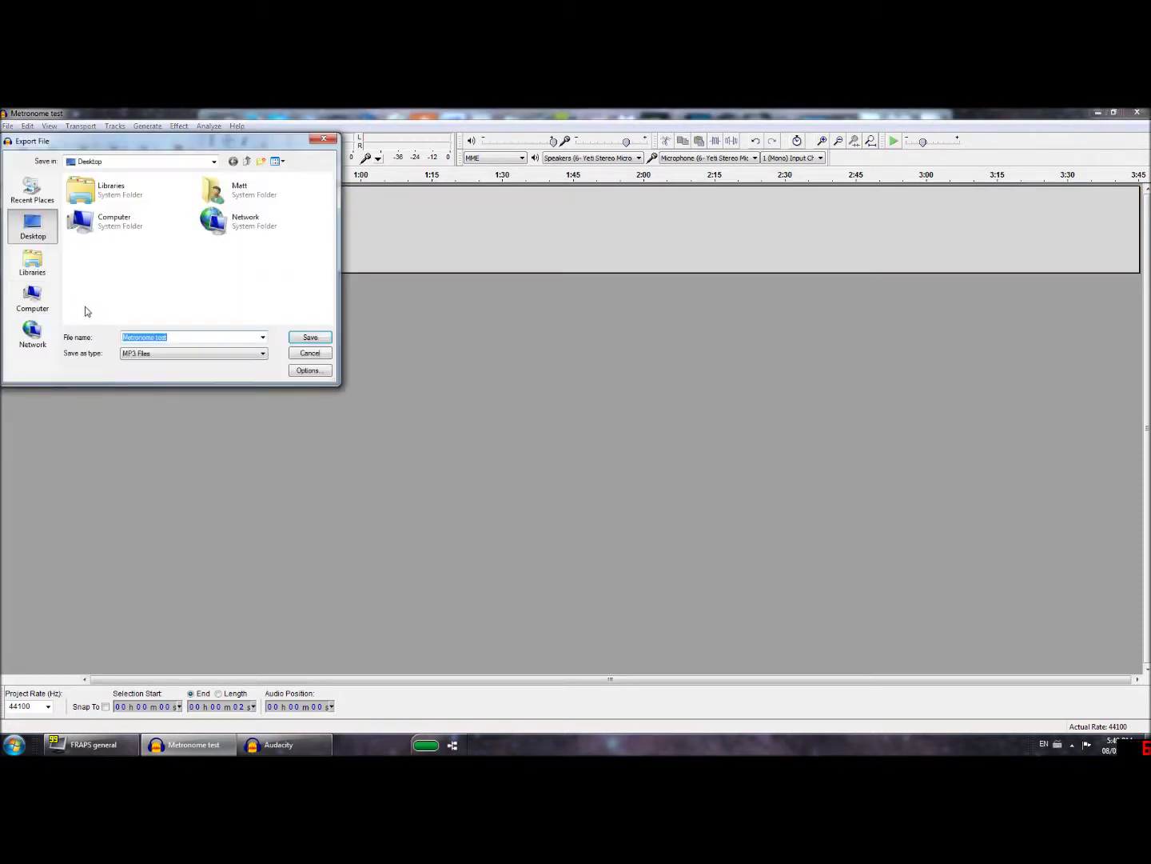
left_click(141, 354)
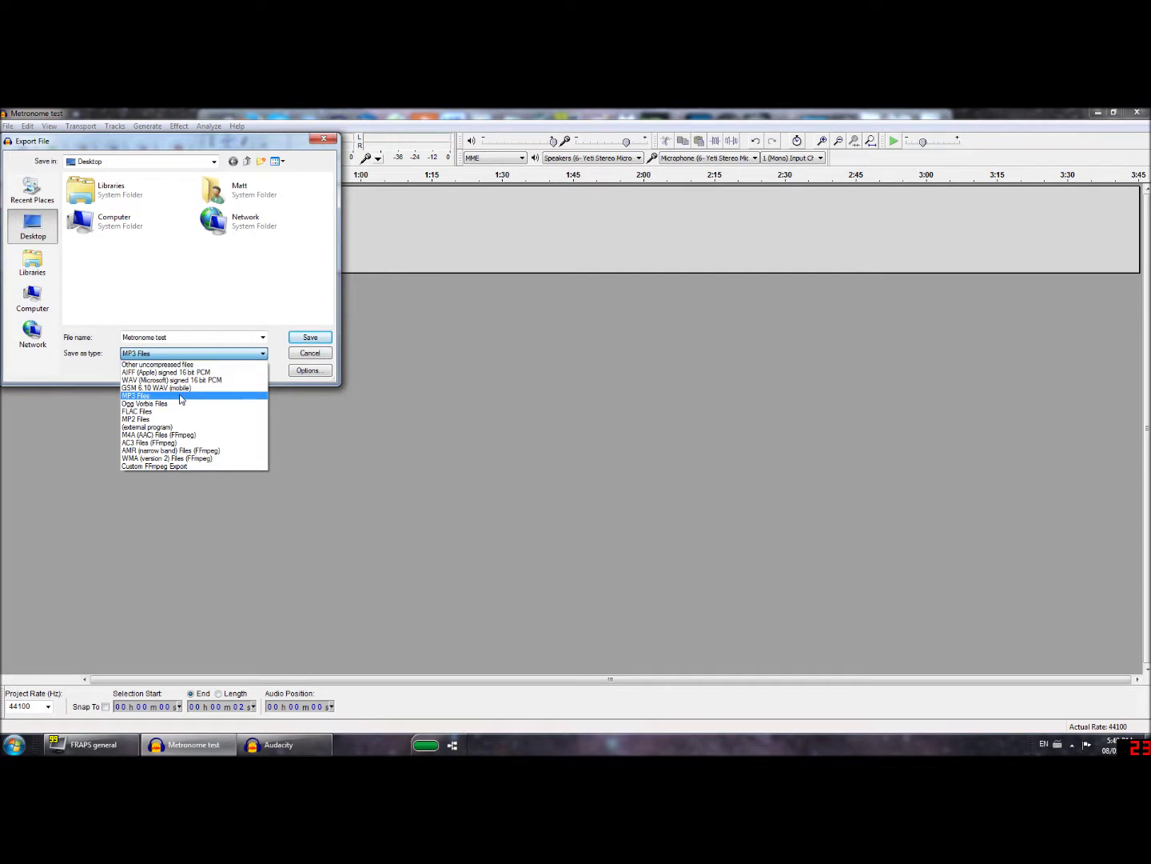
left_click(181, 396)
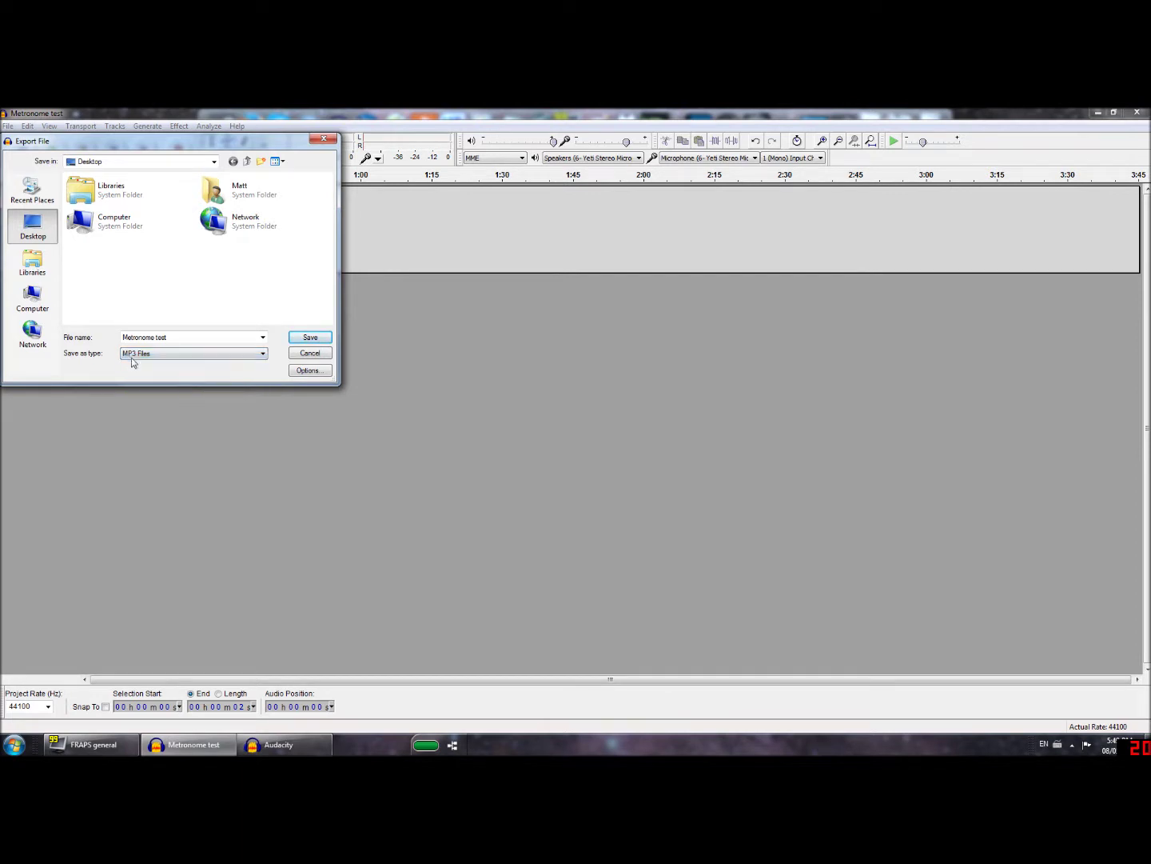
left_click(299, 337)
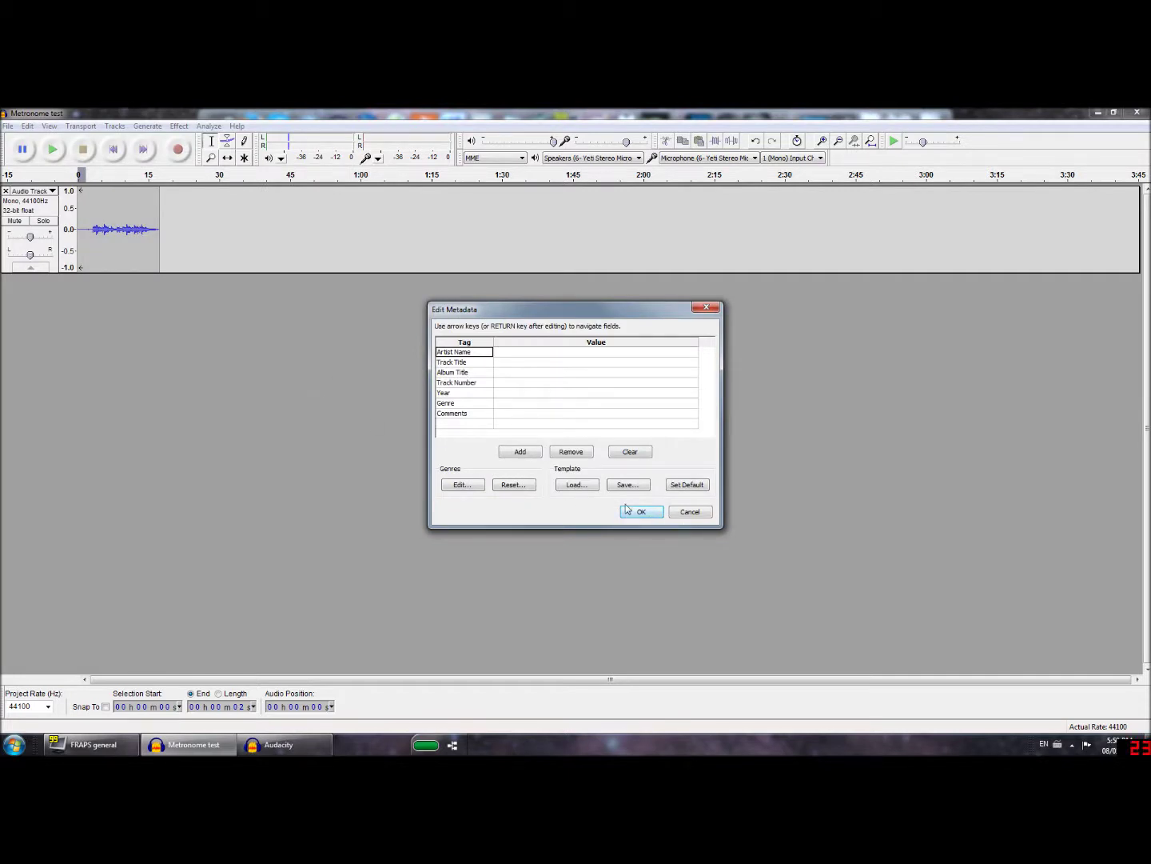
Step: Set the Artist Name tag to Bootsasgg in the export metadata and finish the MP3 export
left_click(517, 352)
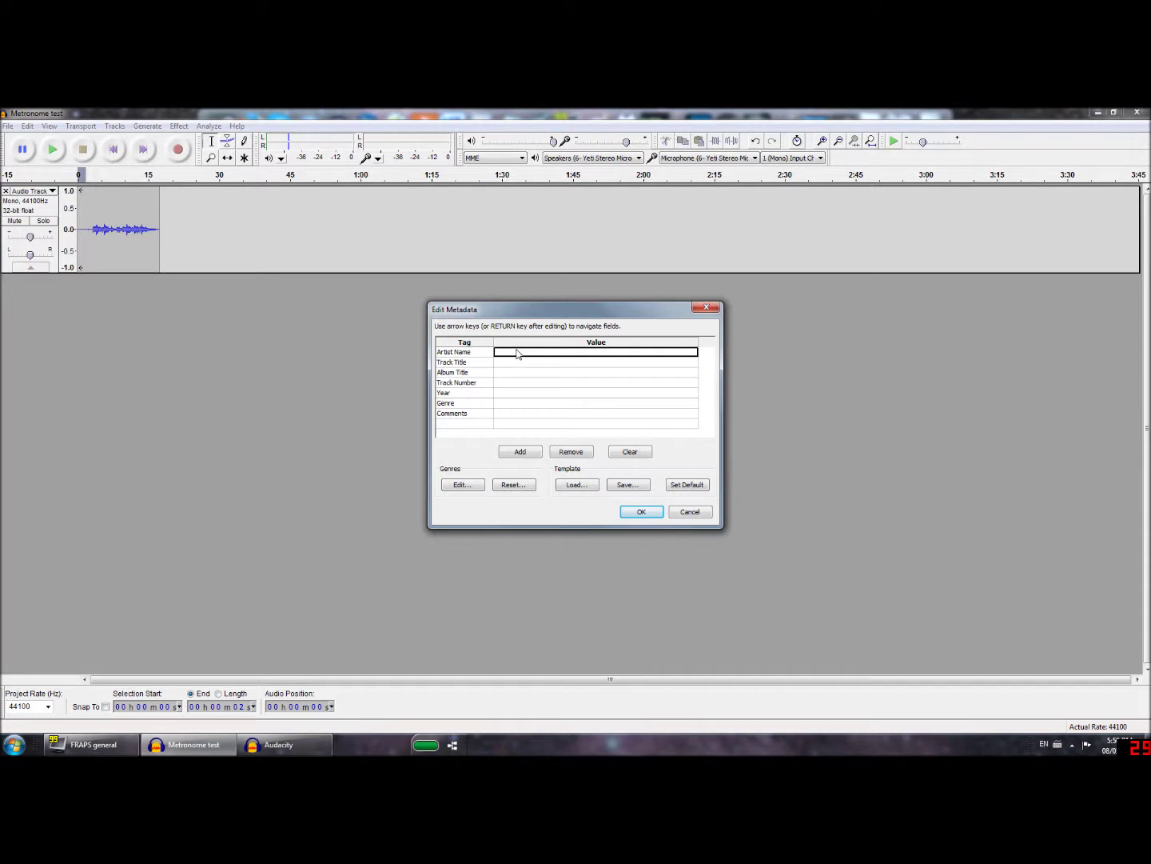
type("Bootsasgg")
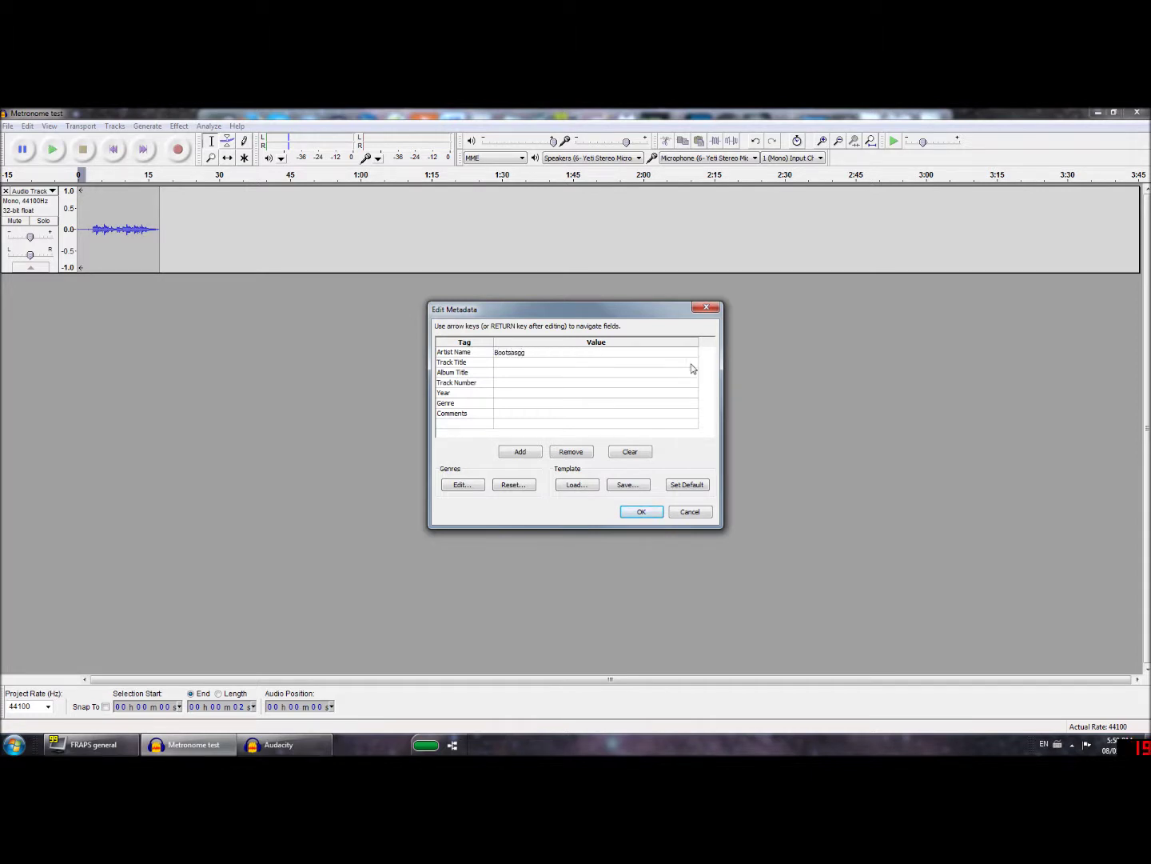
left_click(642, 513)
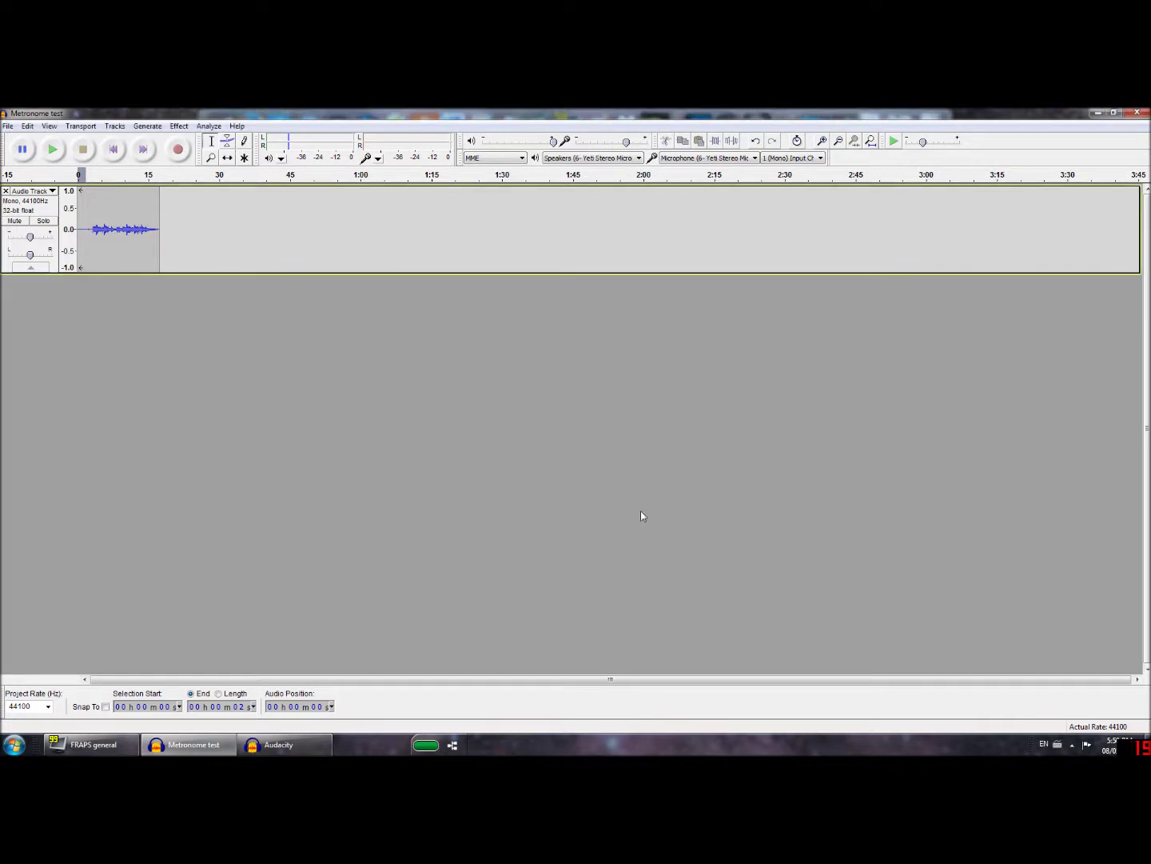
Step: Minimise the Metronome test project and show the desktop icons
left_click(1097, 112)
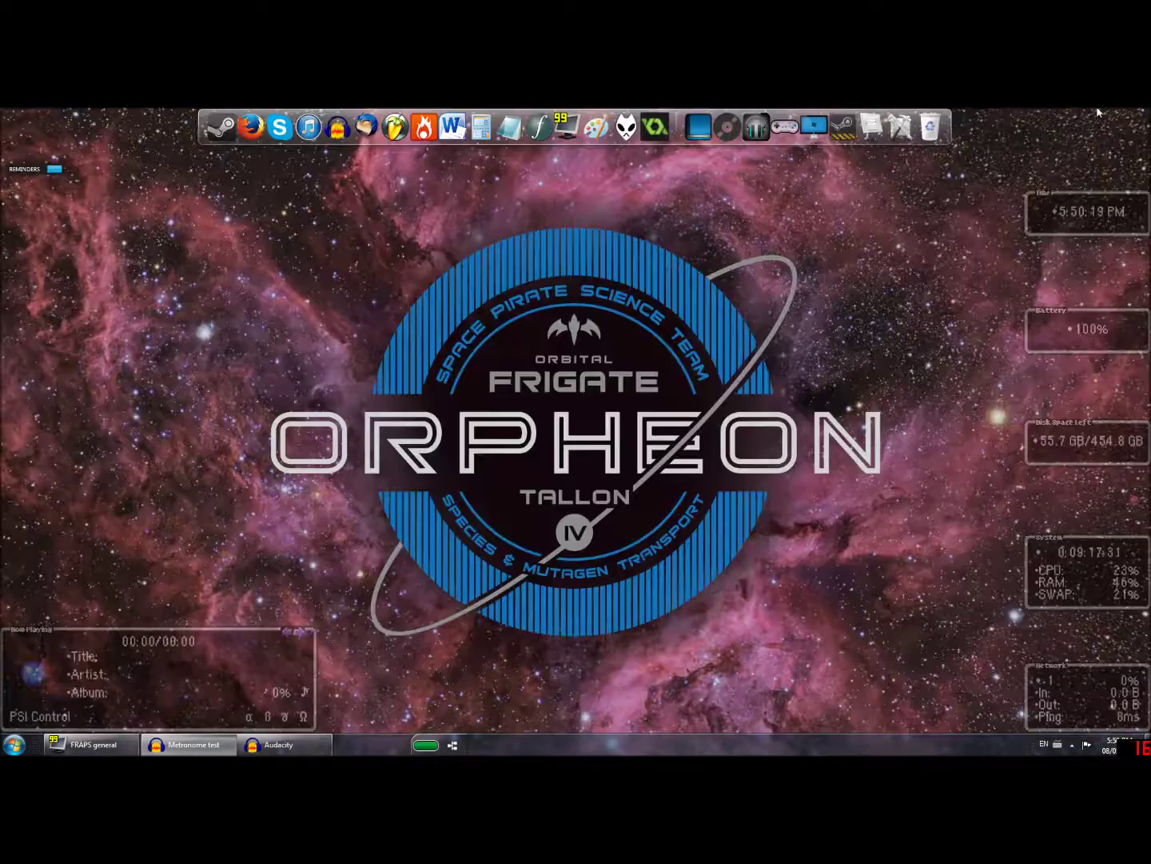
right_click(205, 270)
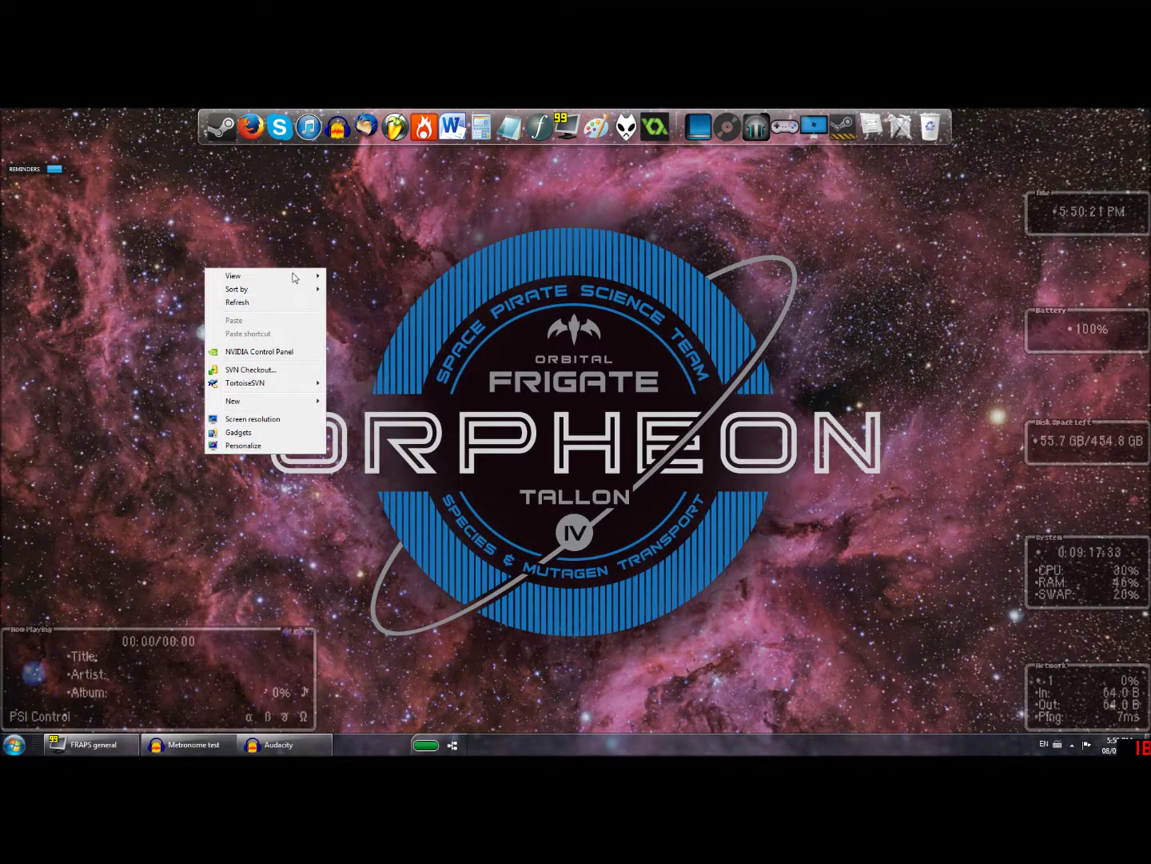
mouse_move(294, 276)
left_click(371, 355)
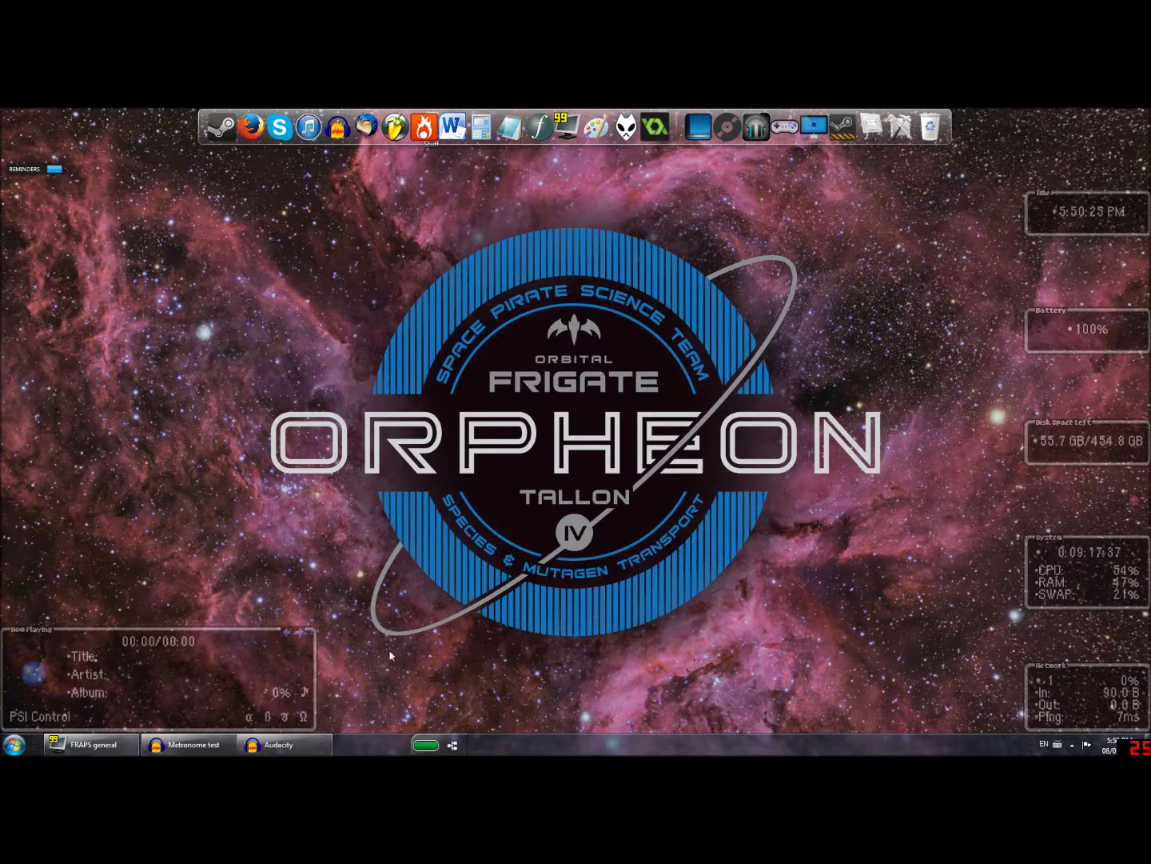
Step: Hide the desktop icons again
right_click(431, 455)
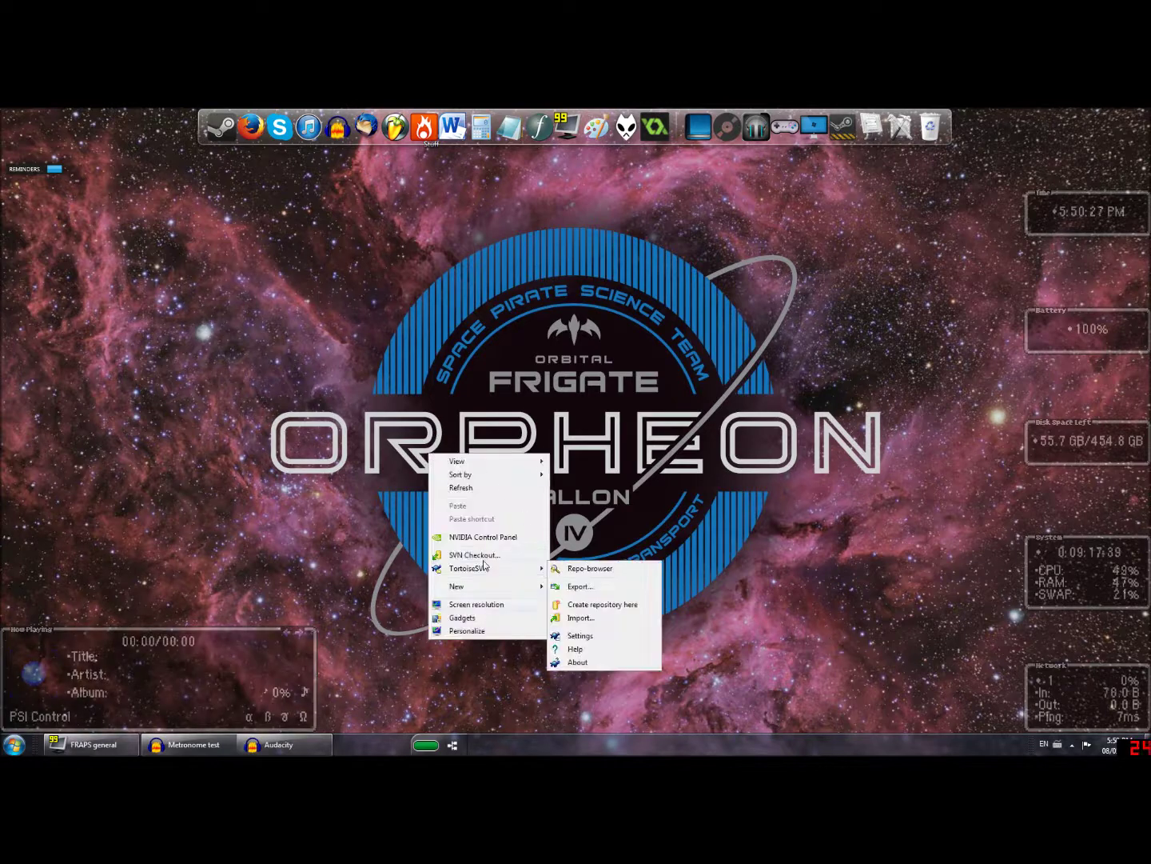
mouse_move(478, 467)
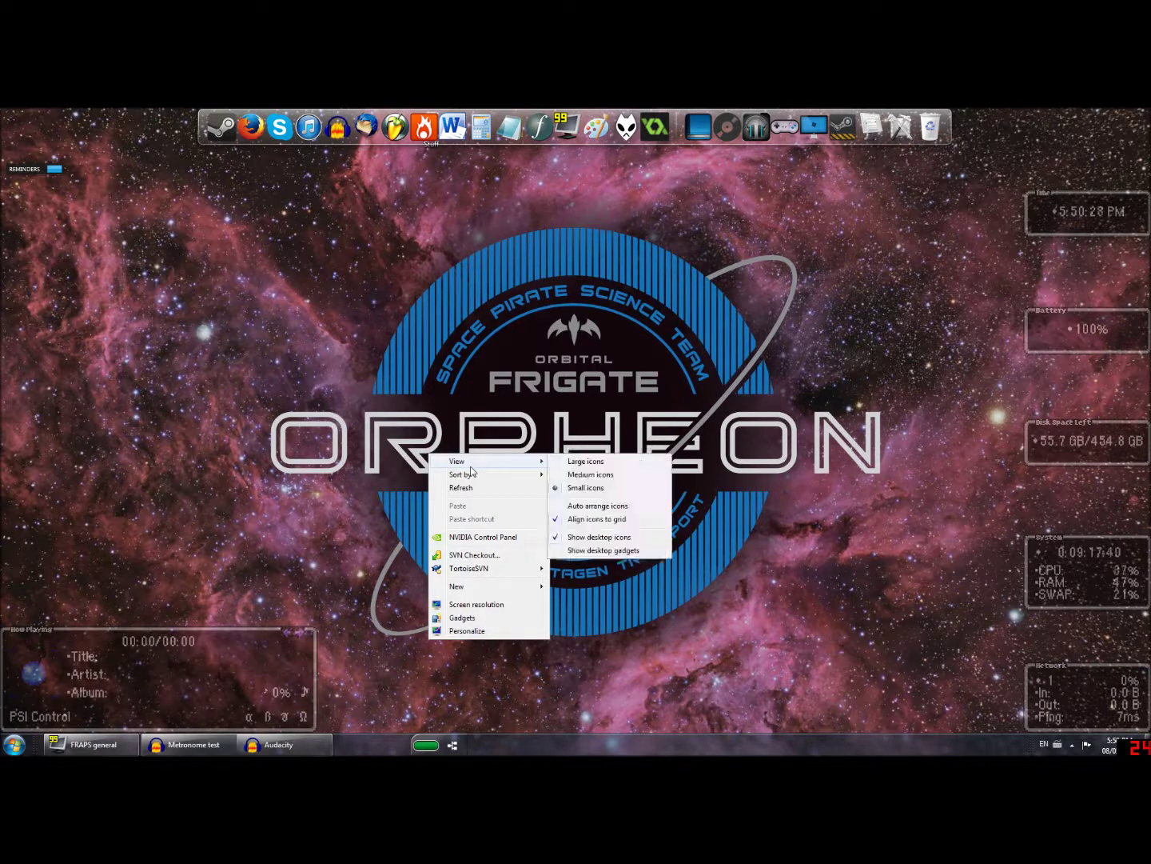
left_click(600, 537)
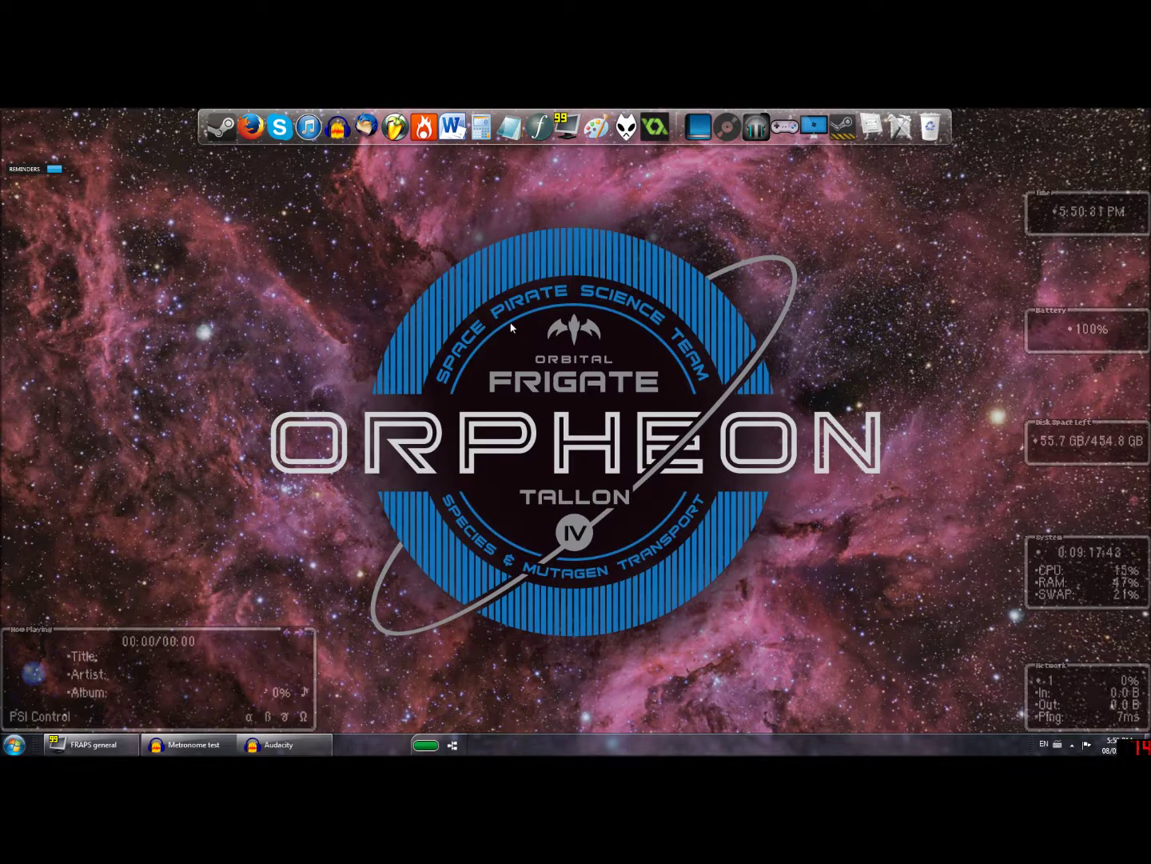